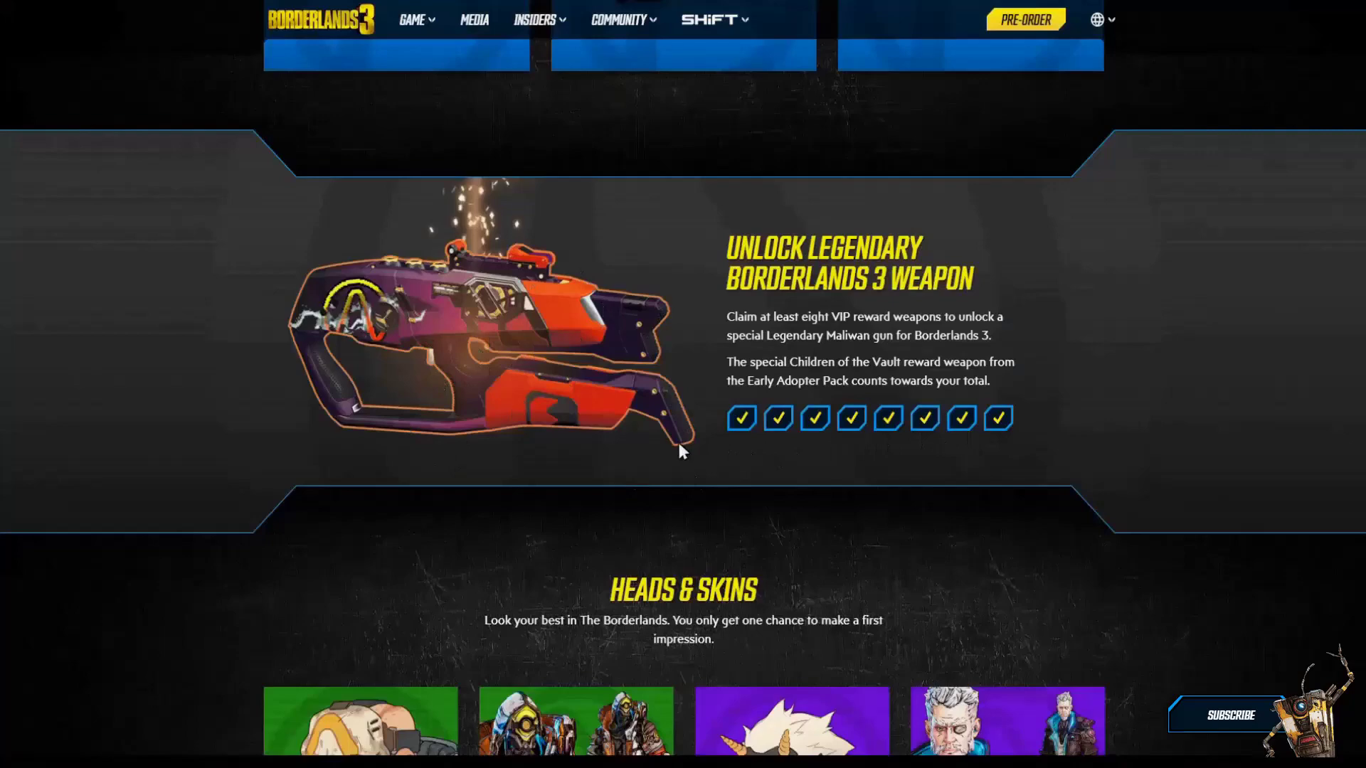
{"action": "scroll", "coordinate": [680, 446], "scroll_direction": "up", "scroll_amount": 1}
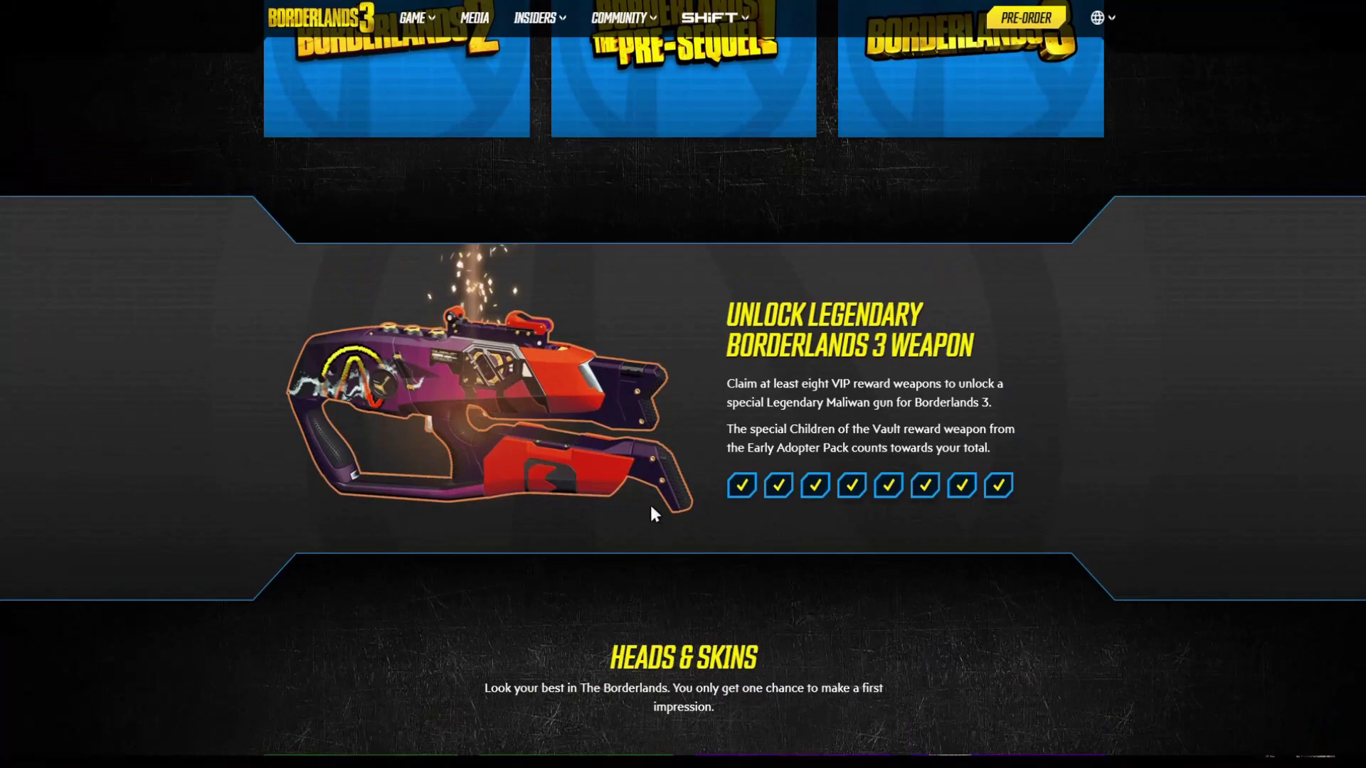
{"action": "scroll", "coordinate": [693, 490], "scroll_direction": "up", "scroll_amount": 5}
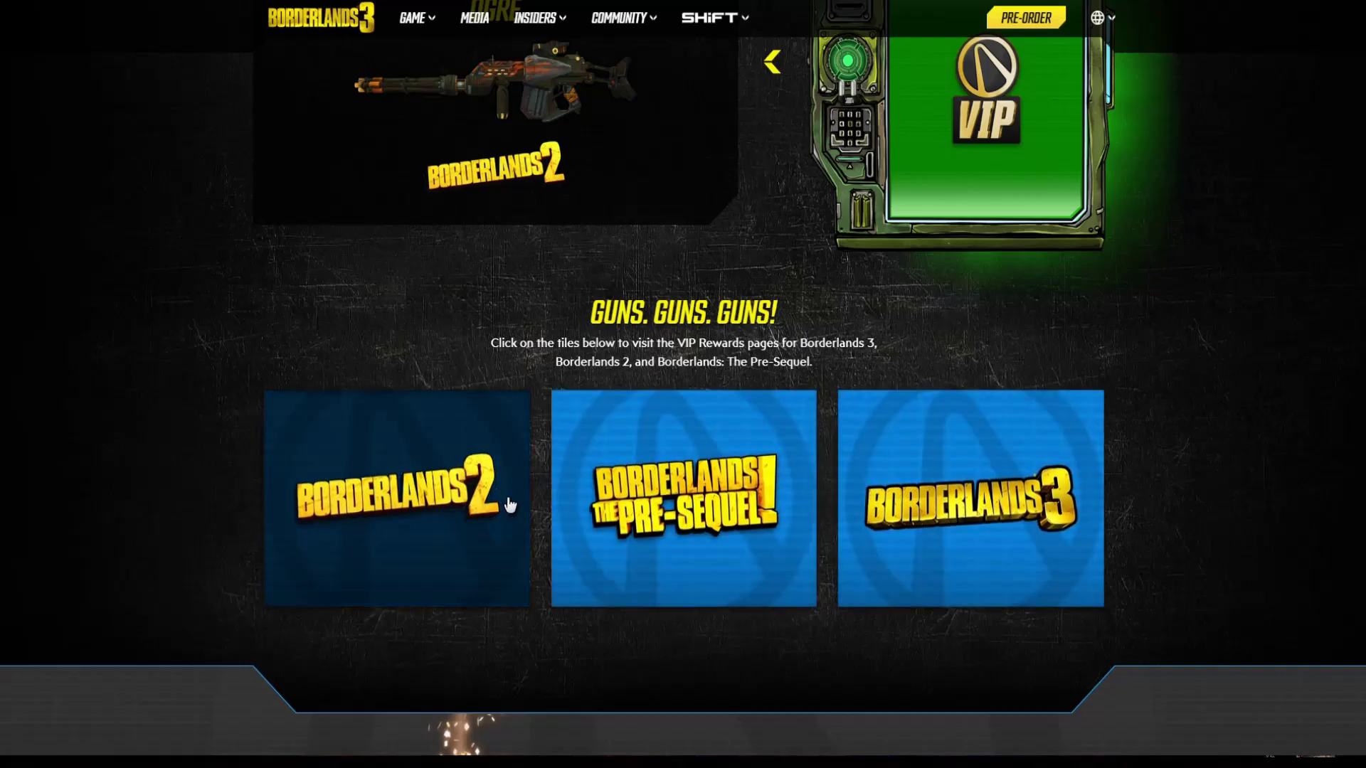
{"action": "scroll", "coordinate": [509, 506], "scroll_direction": "down", "scroll_amount": 5}
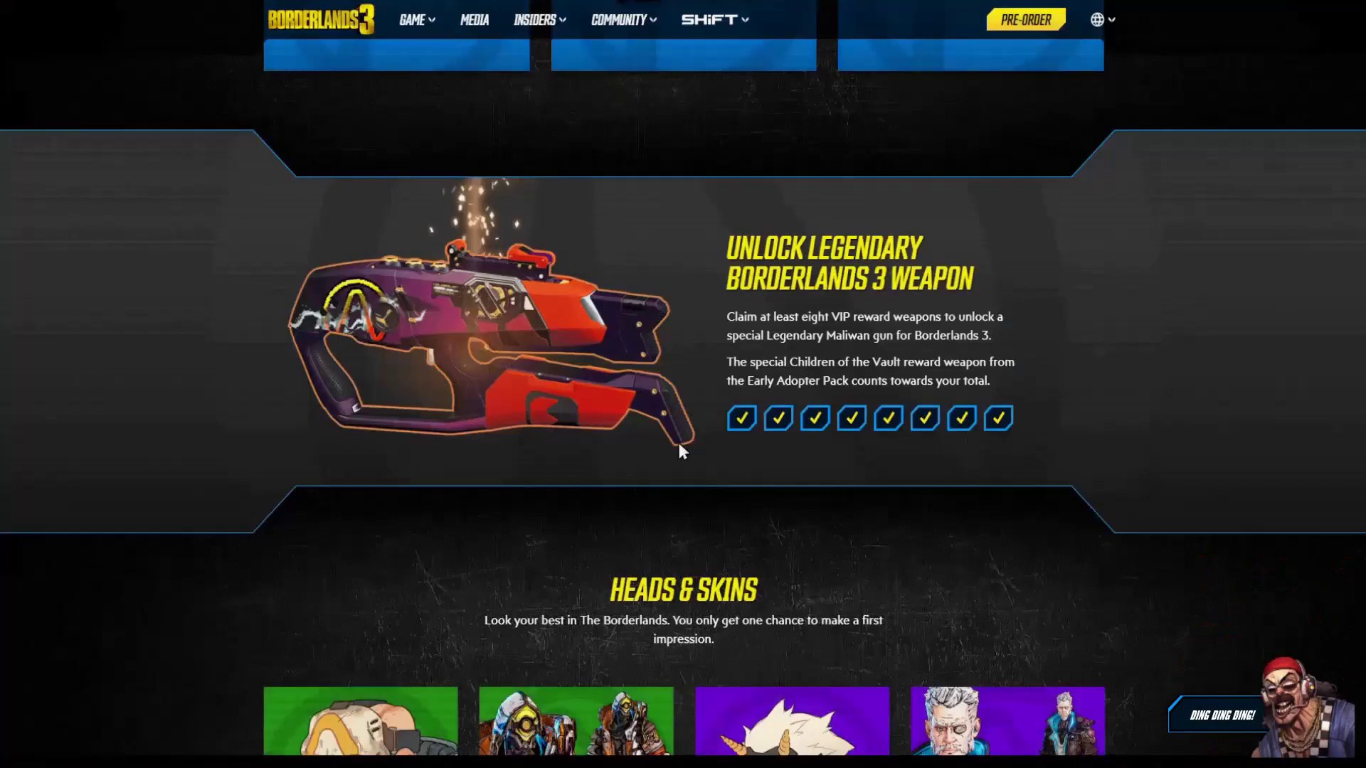
- Reload the VIP page and scroll back down to the legendary weapon tracker
{"action": "key", "text": "F5"}
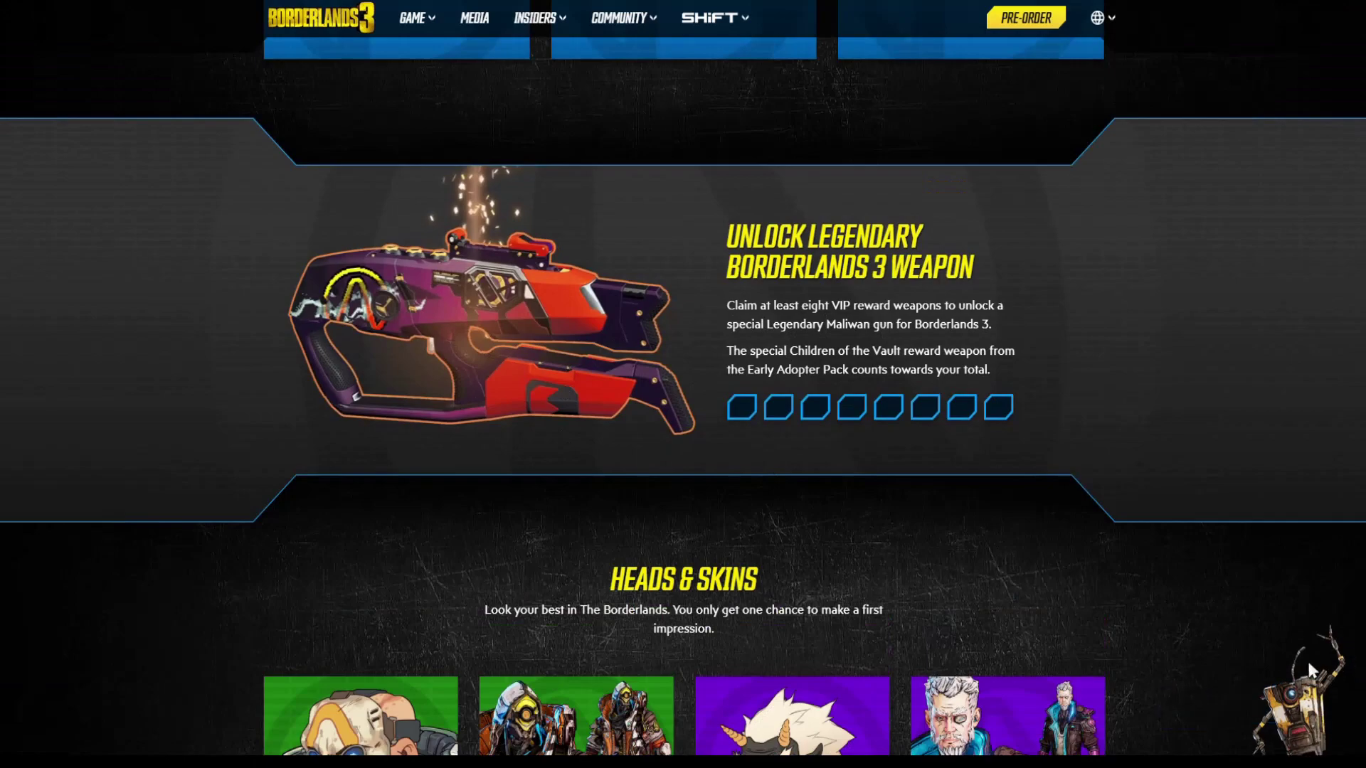
{"action": "scroll", "coordinate": [642, 353], "scroll_direction": "up", "scroll_amount": 2}
{"action": "scroll", "coordinate": [641, 350], "scroll_direction": "up", "scroll_amount": 4}
{"action": "scroll", "coordinate": [642, 361], "scroll_direction": "up", "scroll_amount": 3}
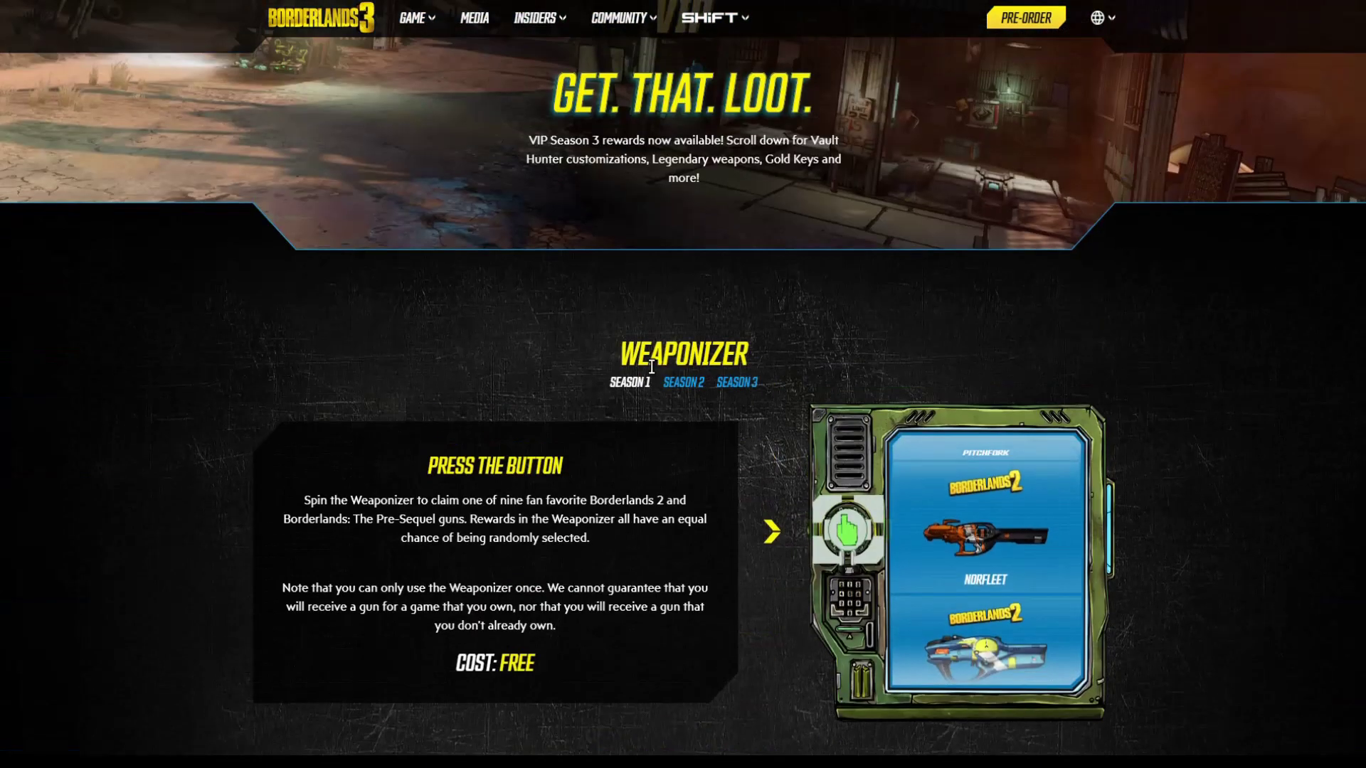
{"action": "scroll", "coordinate": [642, 367], "scroll_direction": "down", "scroll_amount": 1}
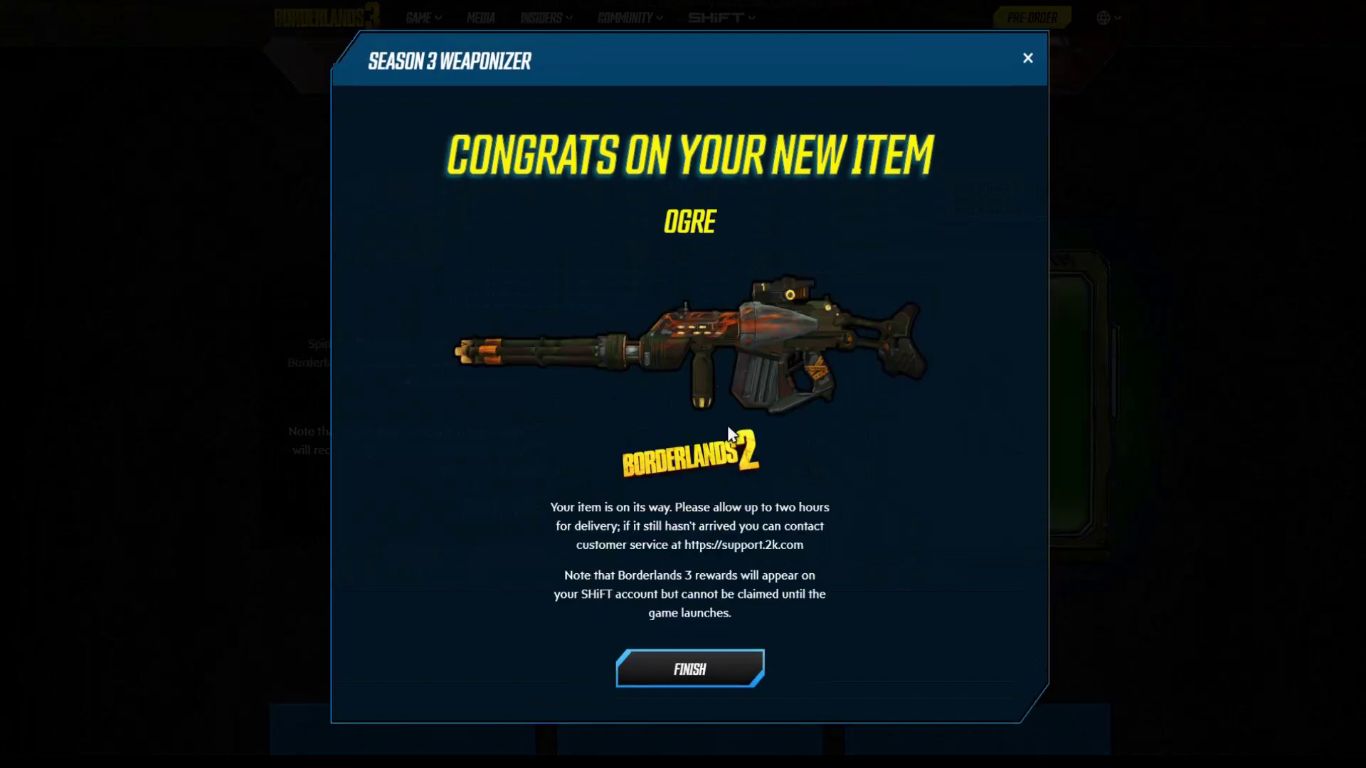
{"action": "scroll", "coordinate": [886, 381], "scroll_direction": "down", "scroll_amount": 3}
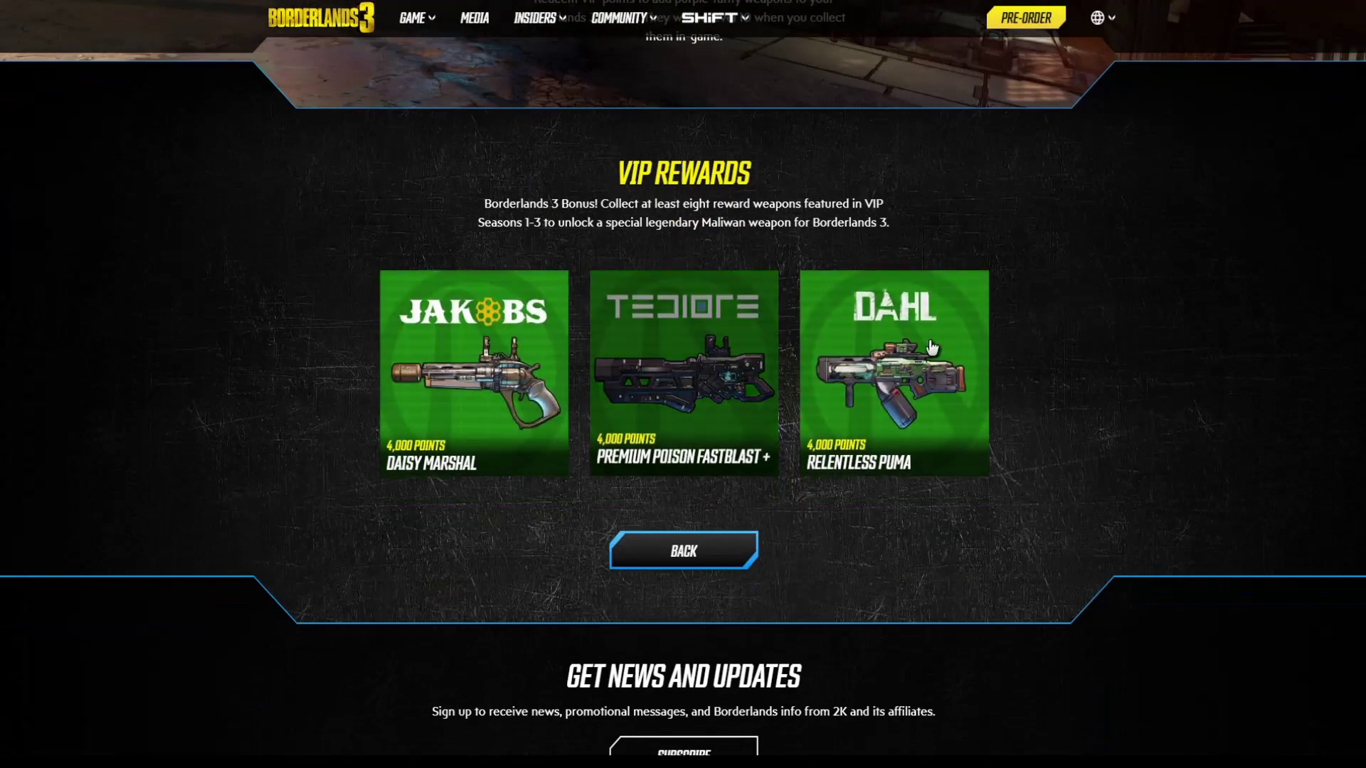
{"action": "left_click", "coordinate": [526, 389]}
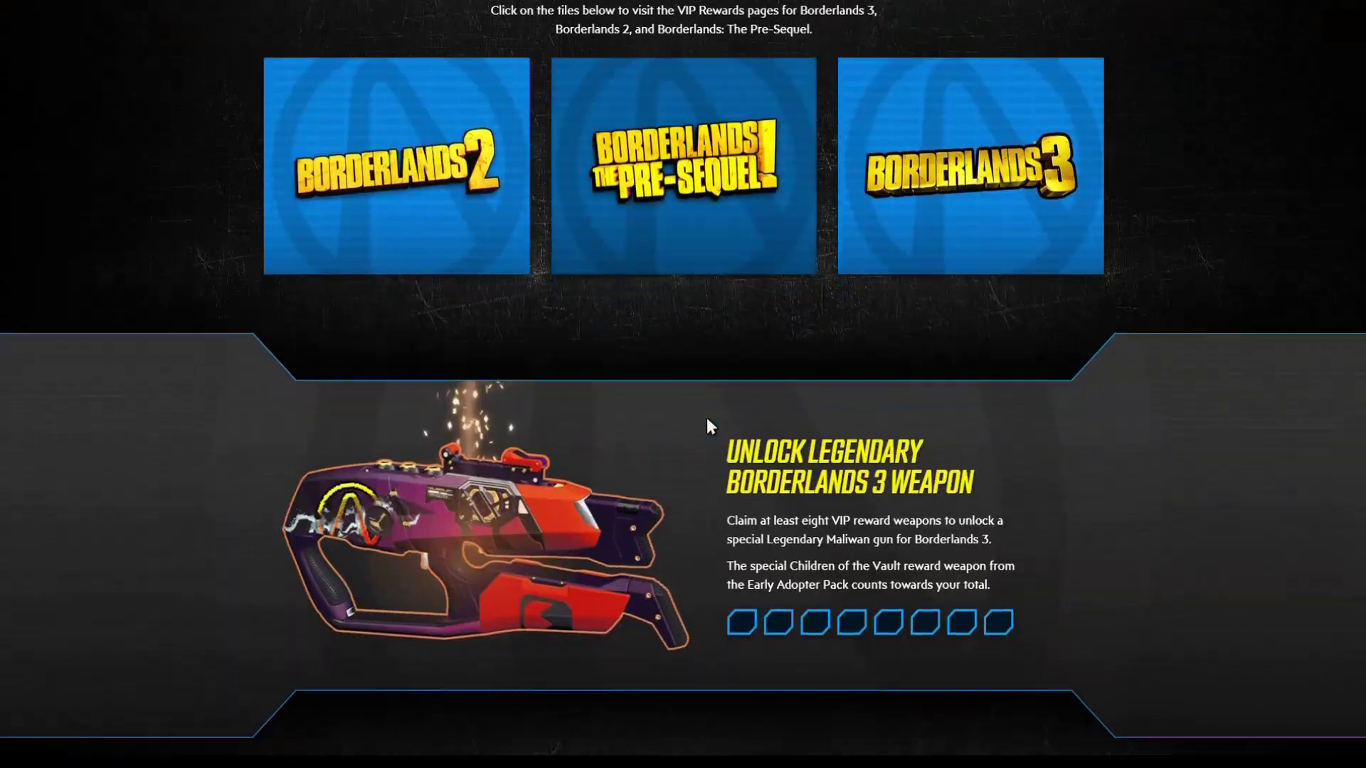
{"action": "scroll", "coordinate": [706, 417], "scroll_direction": "down", "scroll_amount": 3}
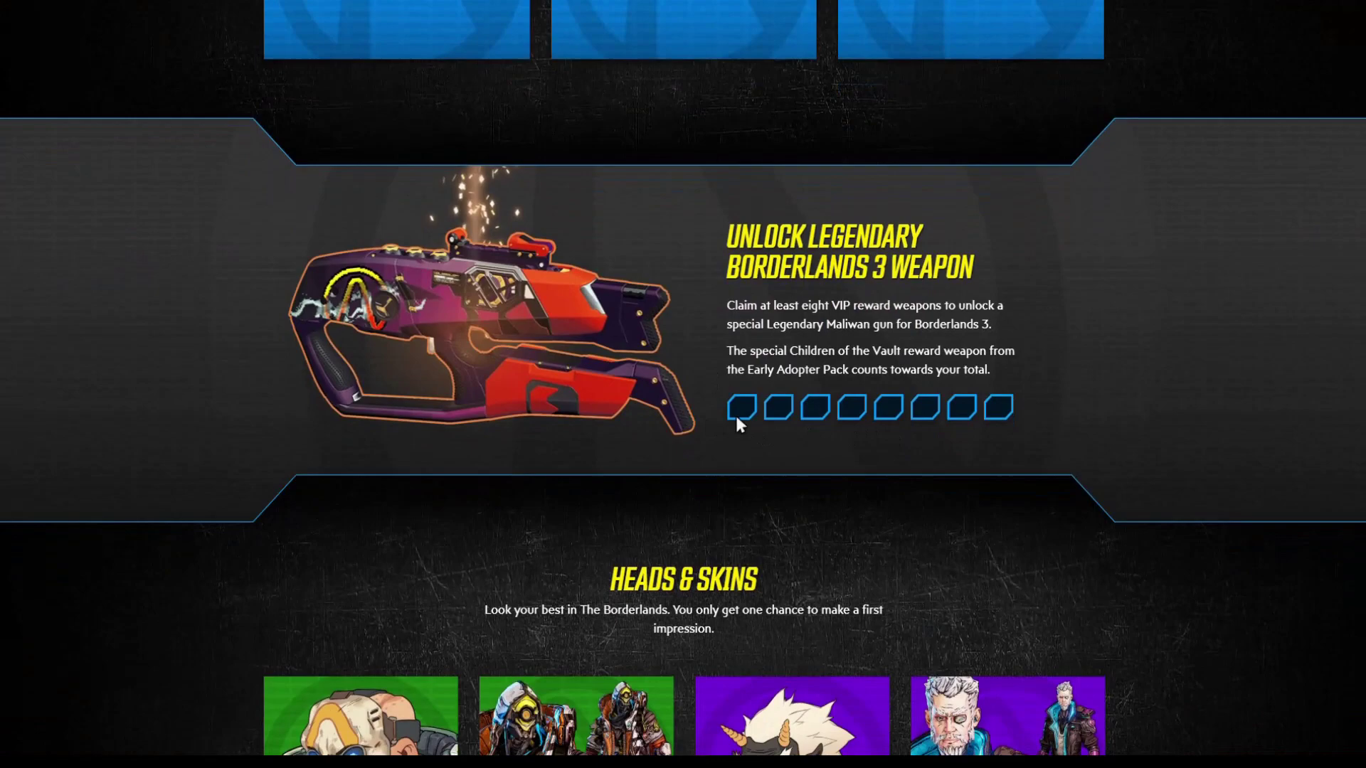
{"action": "mouse_move", "coordinate": [713, 17]}
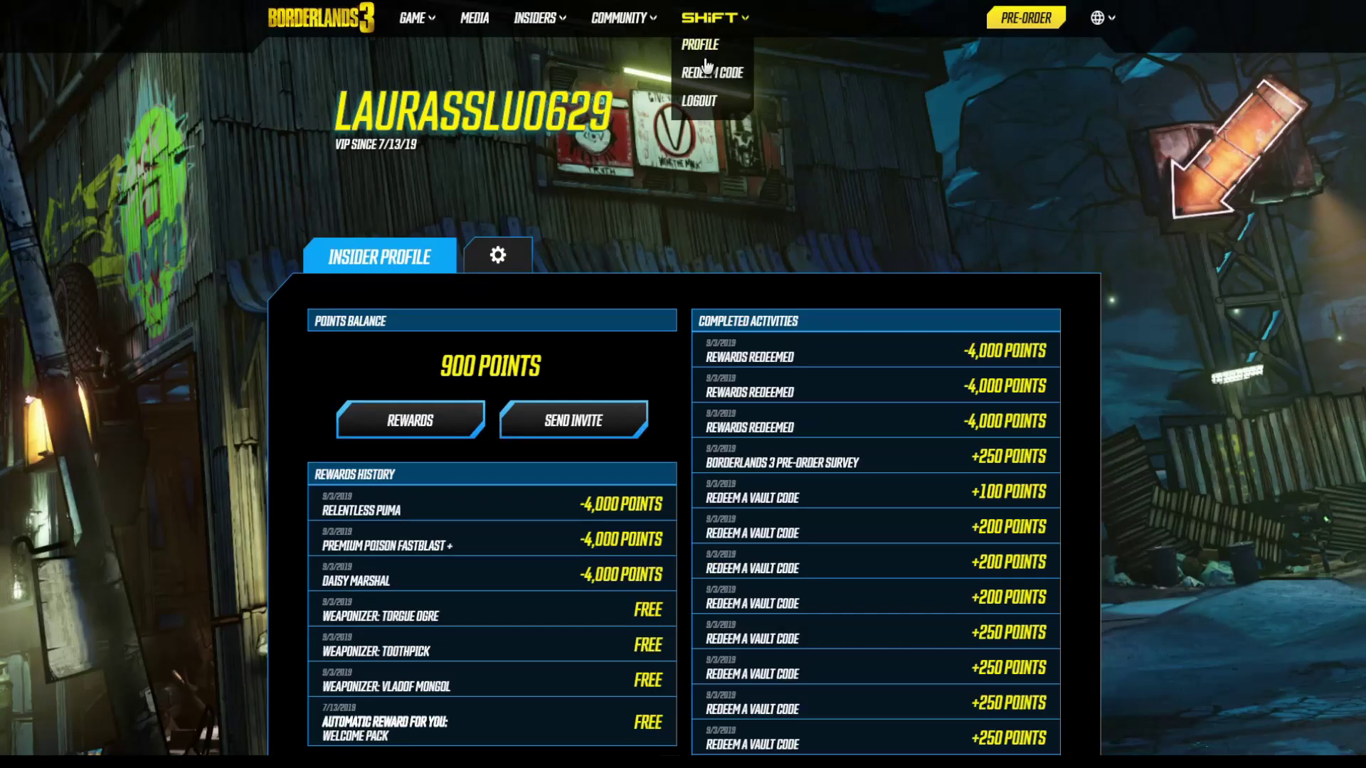
- Open the Vault Insider profile page with the 3,300-point balance and rewards history
{"action": "left_click", "coordinate": [700, 102]}
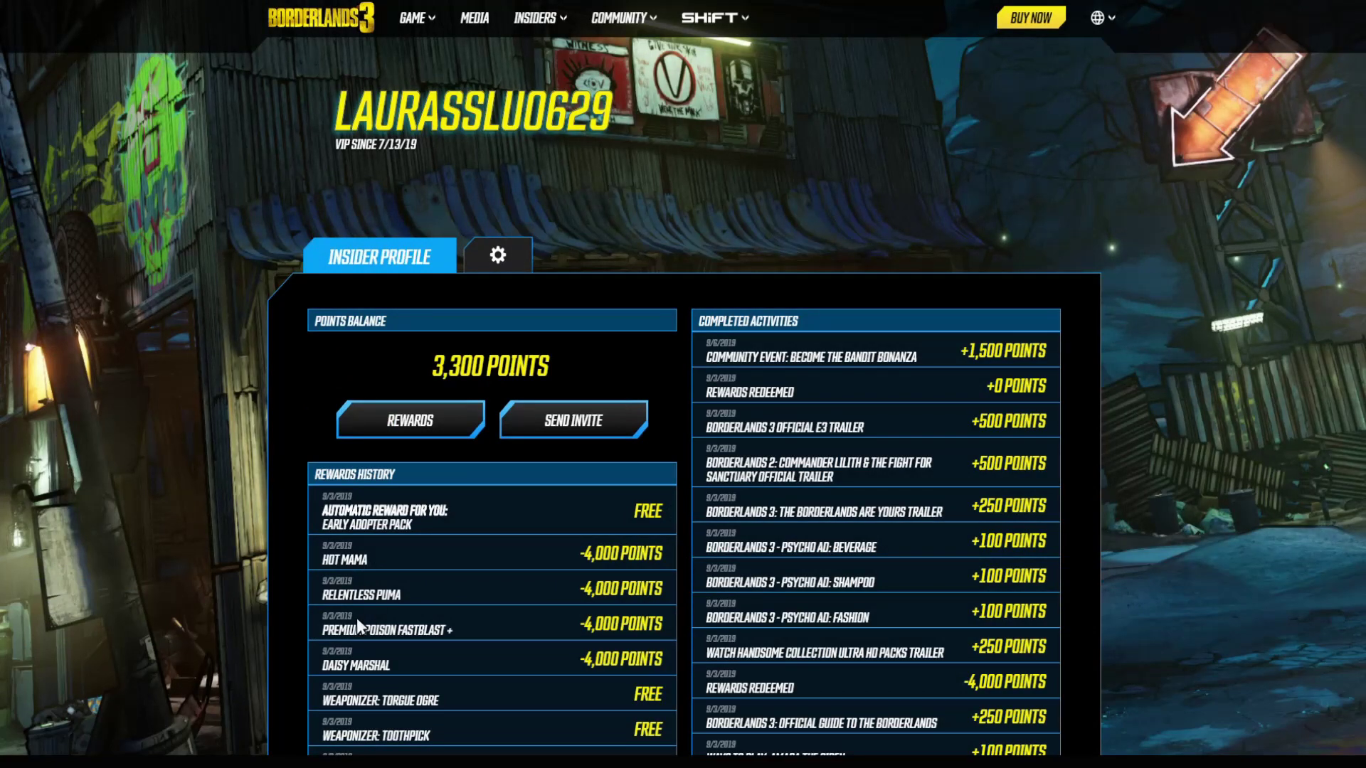
{"action": "scroll", "coordinate": [367, 675], "scroll_direction": "down", "scroll_amount": 3}
{"action": "scroll", "coordinate": [501, 614], "scroll_direction": "down", "scroll_amount": 2}
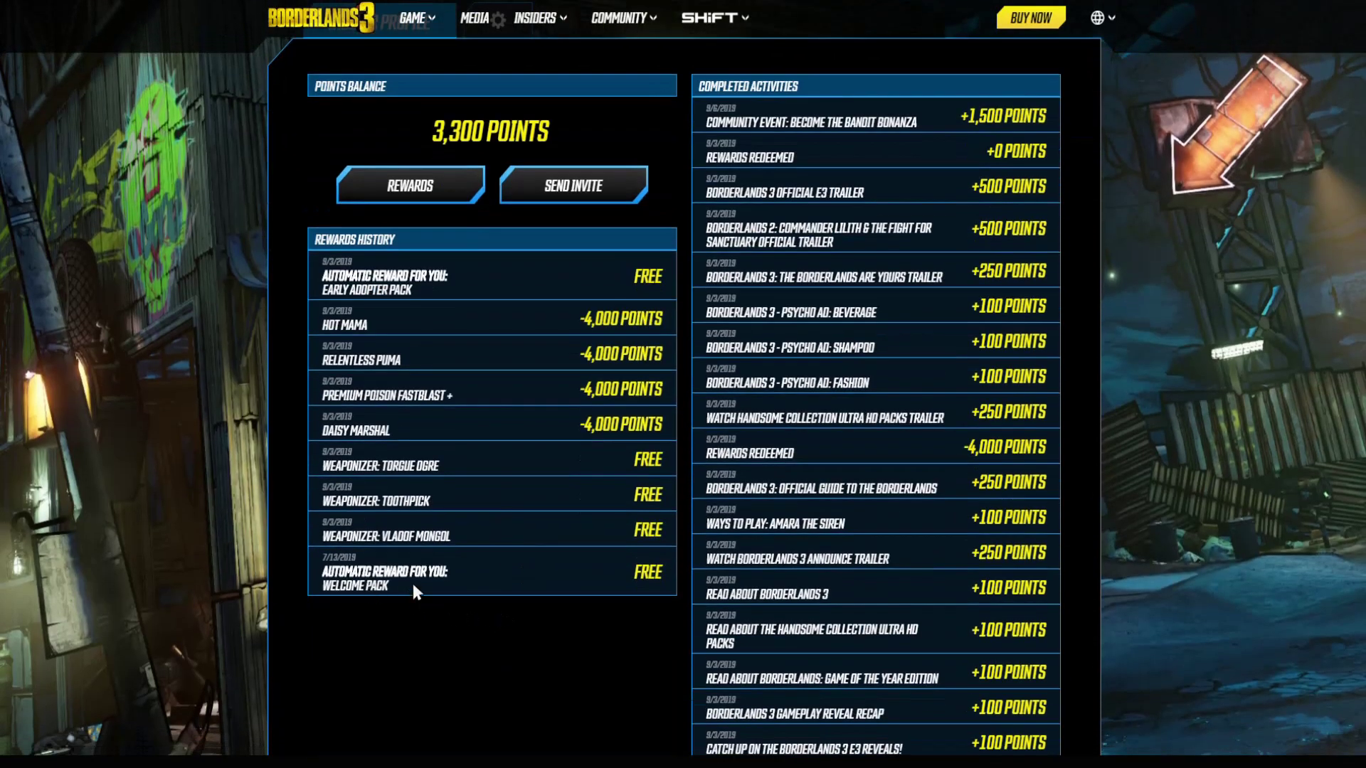
{"action": "scroll", "coordinate": [394, 589], "scroll_direction": "up", "scroll_amount": 2}
{"action": "scroll", "coordinate": [393, 589], "scroll_direction": "up", "scroll_amount": 2}
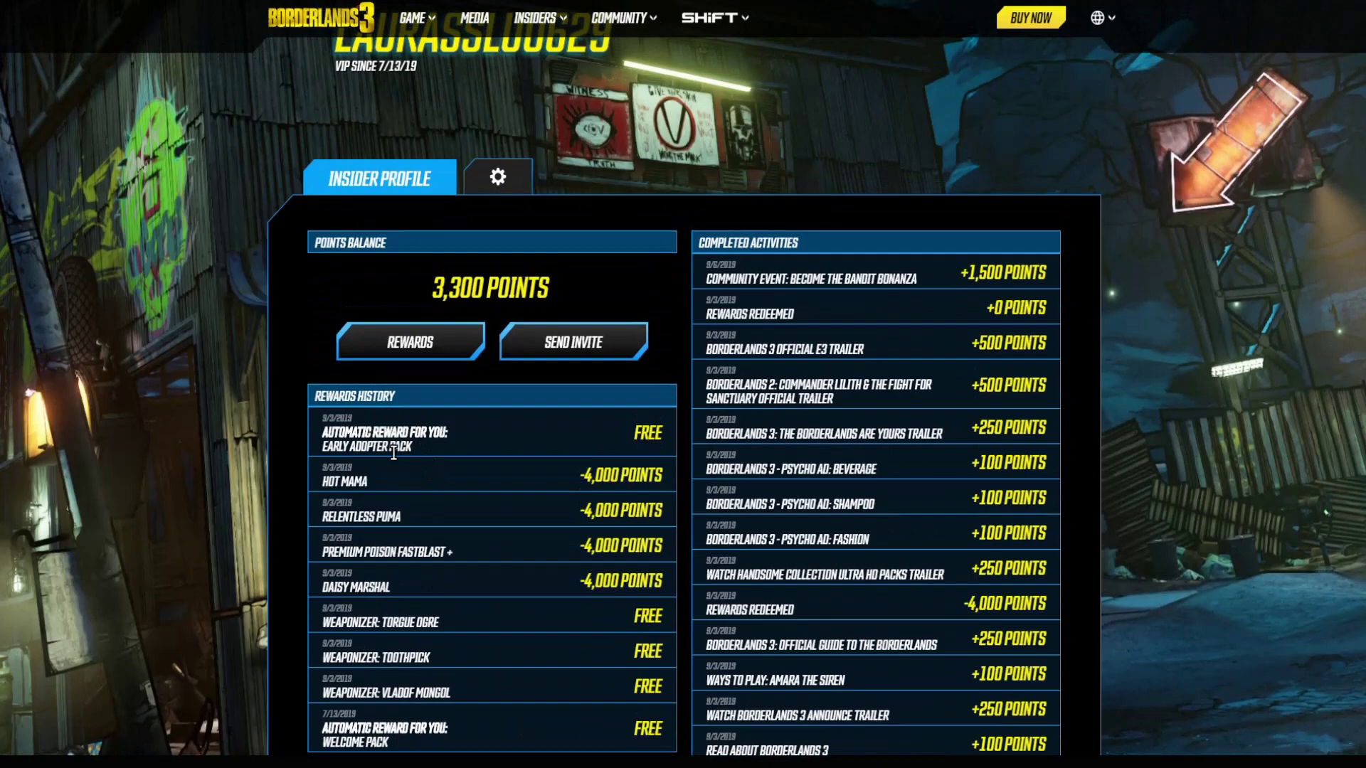
{"action": "scroll", "coordinate": [840, 296], "scroll_direction": "down", "scroll_amount": 3}
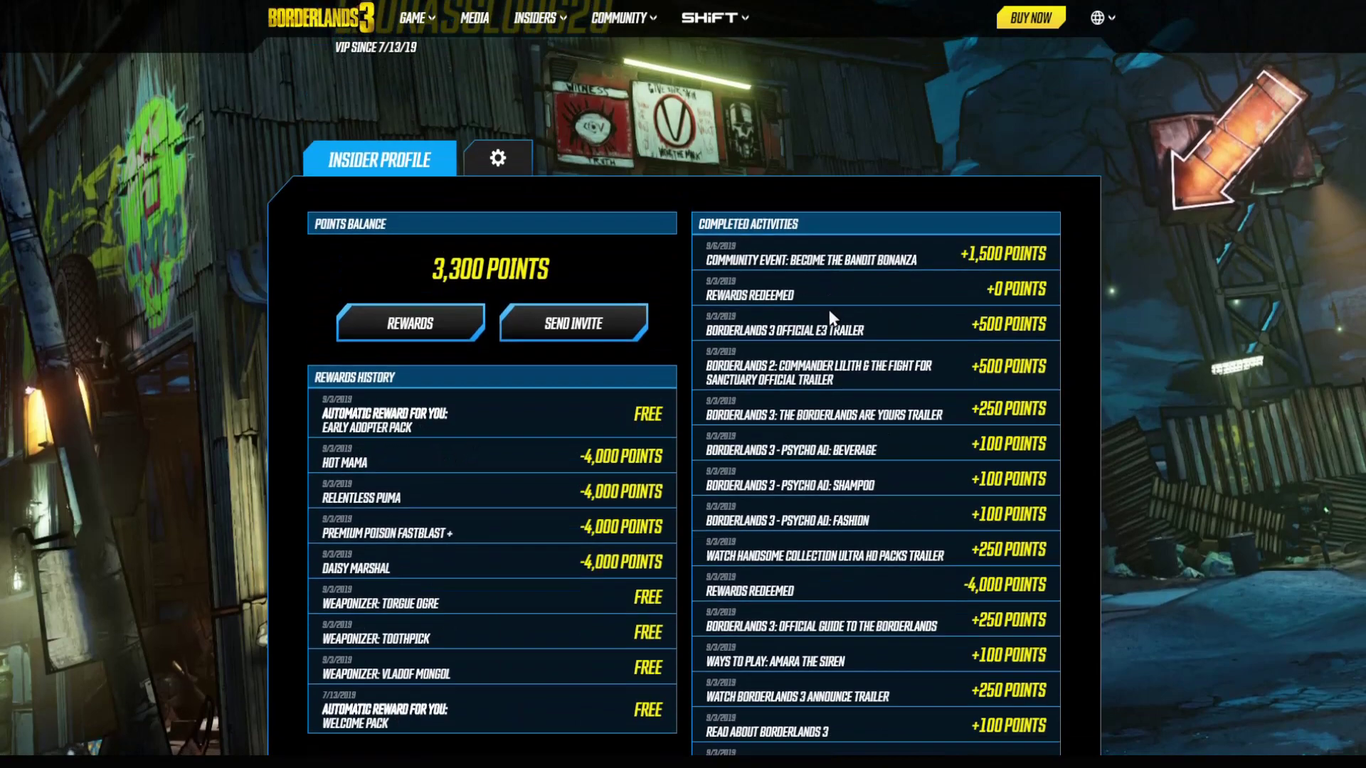
{"action": "scroll", "coordinate": [840, 321], "scroll_direction": "down", "scroll_amount": 5}
{"action": "scroll", "coordinate": [839, 366], "scroll_direction": "up", "scroll_amount": 6}
{"action": "scroll", "coordinate": [834, 356], "scroll_direction": "up", "scroll_amount": 3}
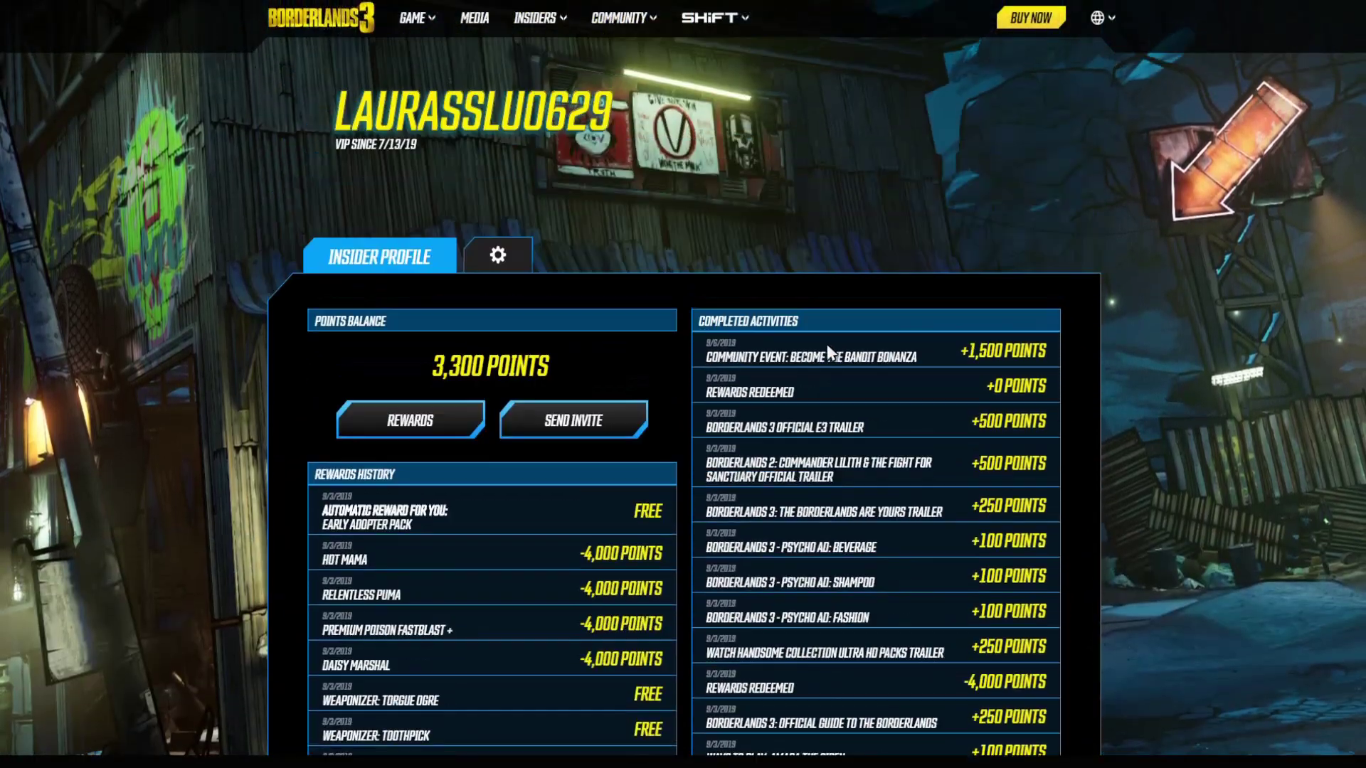
- Open SHiFT settings and highlight the VIP Maliwan Vault Hero and Level 12 Legendary entries
{"action": "left_click", "coordinate": [501, 261]}
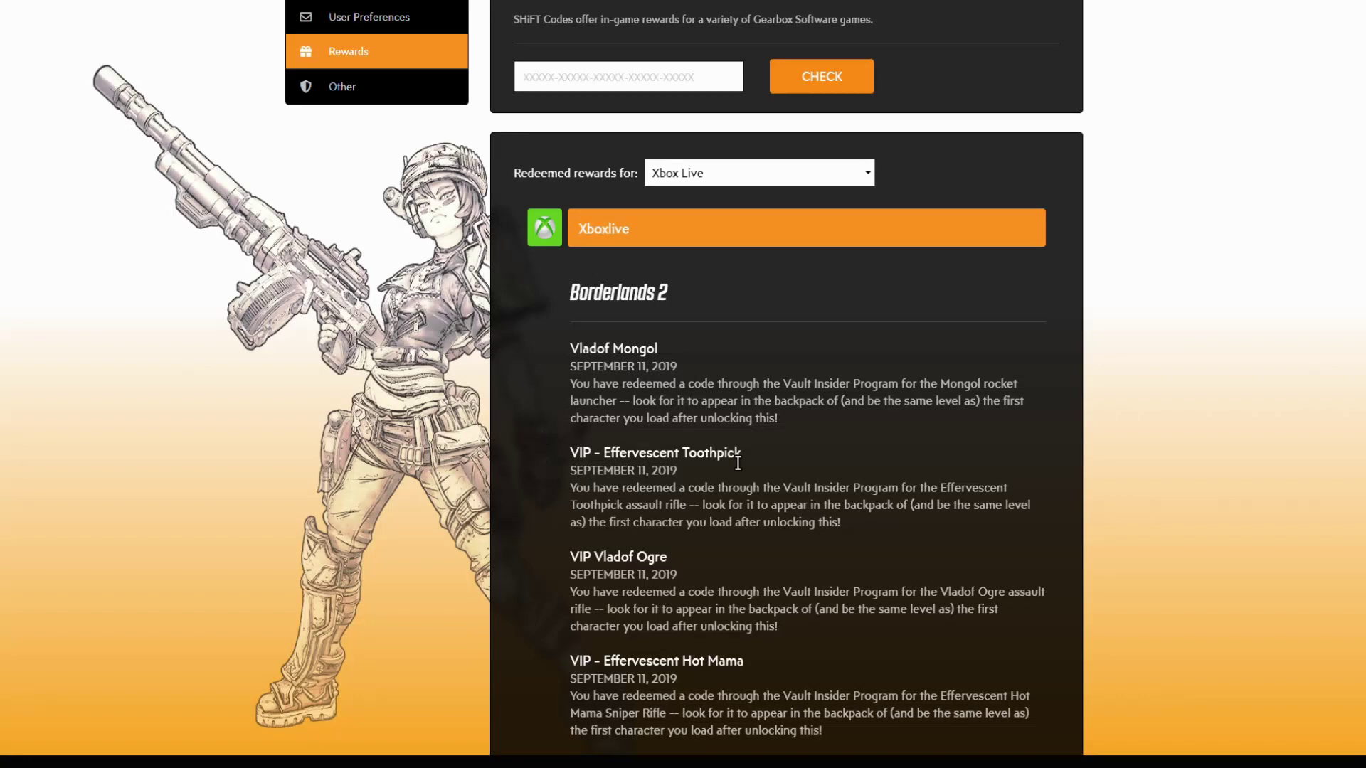
{"action": "scroll", "coordinate": [738, 462], "scroll_direction": "down", "scroll_amount": 2}
{"action": "scroll", "coordinate": [662, 512], "scroll_direction": "down", "scroll_amount": 1}
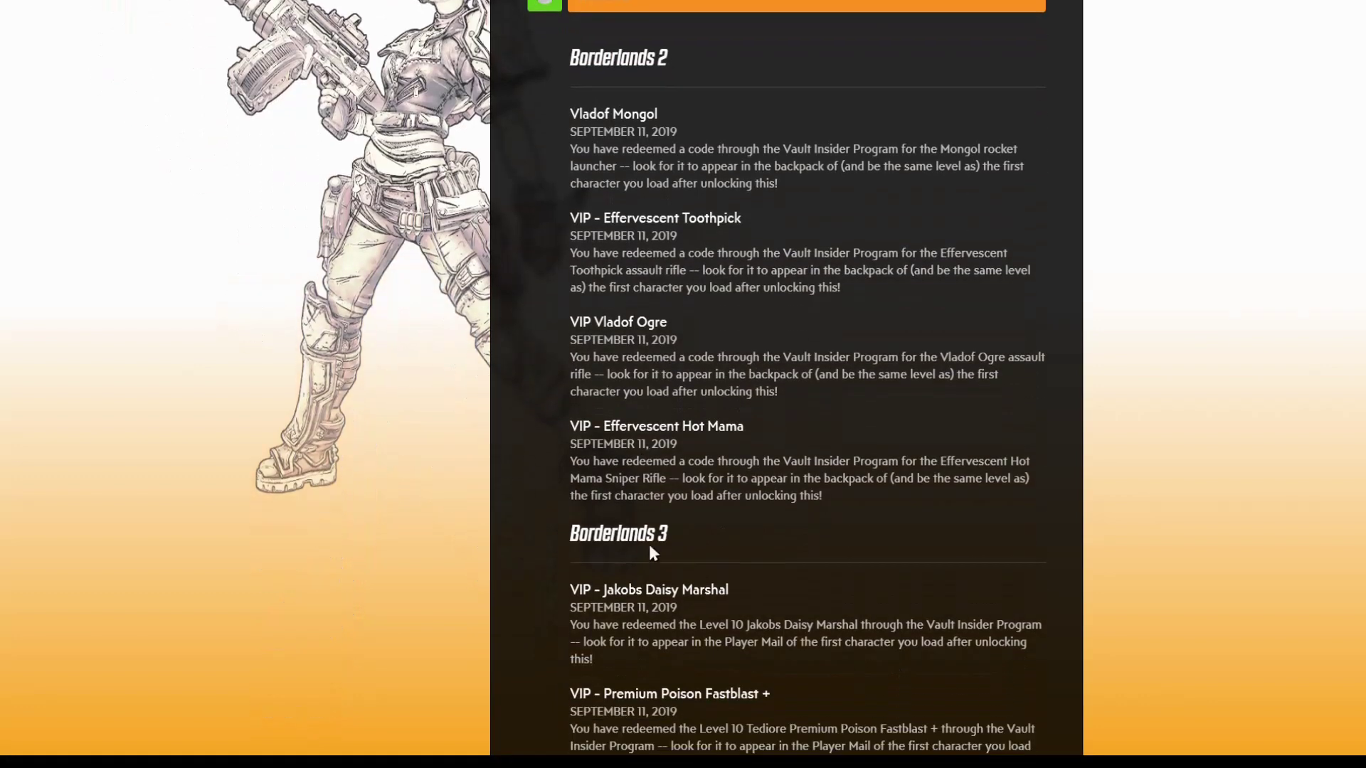
{"action": "scroll", "coordinate": [668, 491], "scroll_direction": "down", "scroll_amount": 2}
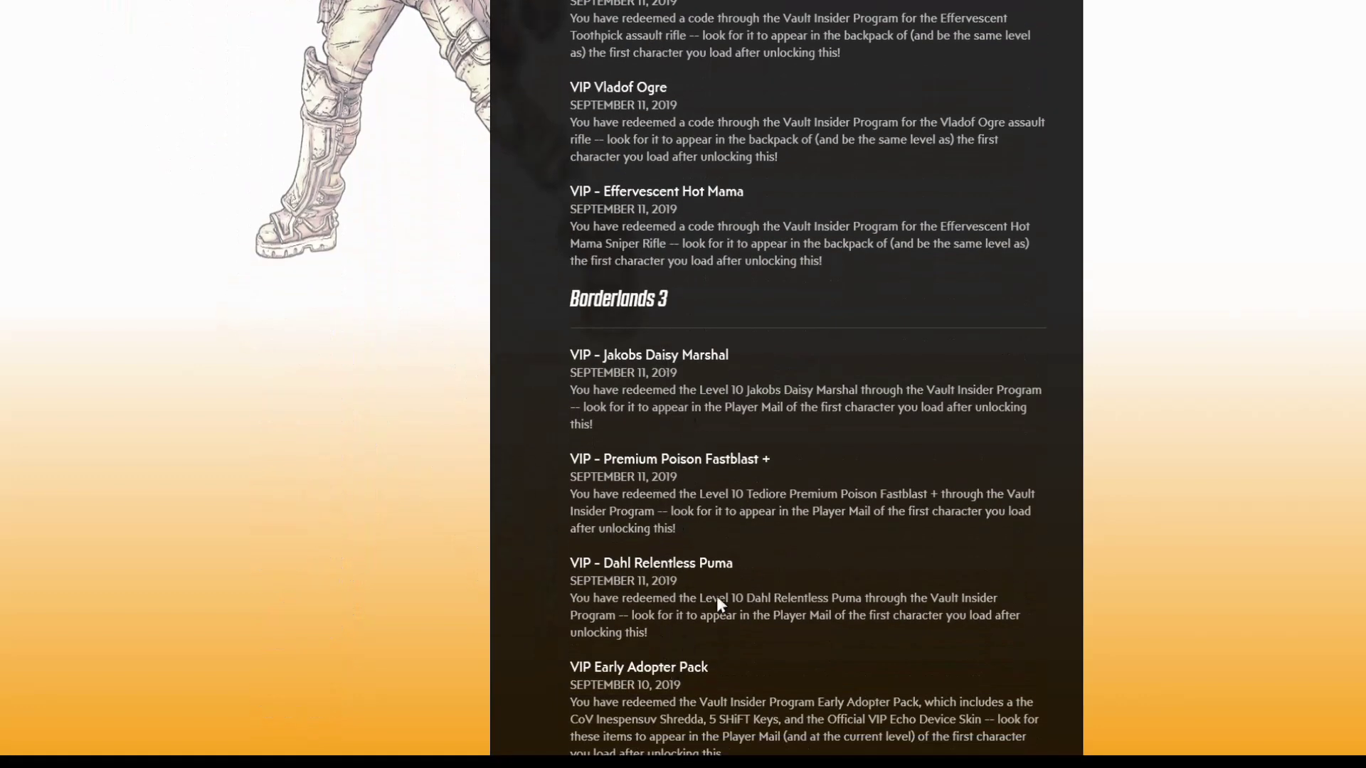
{"action": "scroll", "coordinate": [717, 602], "scroll_direction": "down", "scroll_amount": 2}
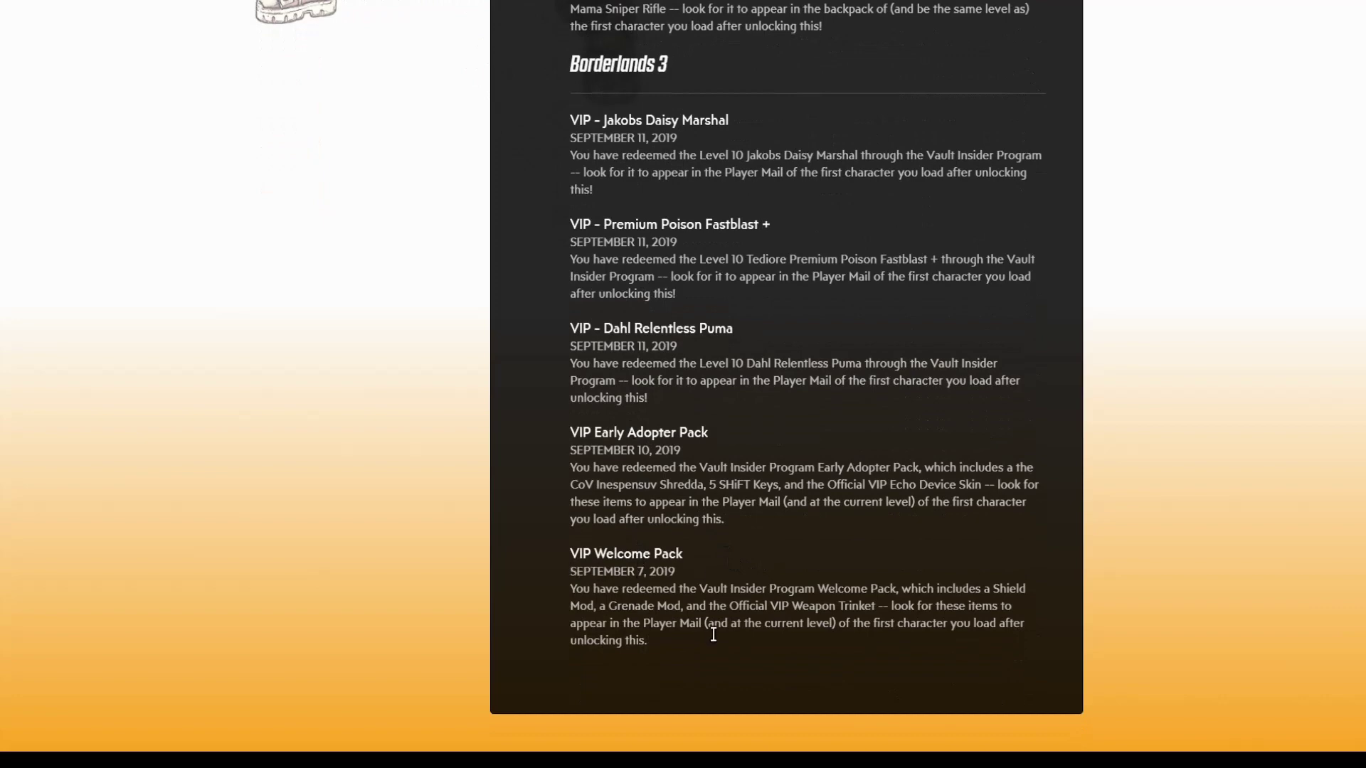
{"action": "scroll", "coordinate": [713, 634], "scroll_direction": "up", "scroll_amount": 2}
{"action": "scroll", "coordinate": [828, 357], "scroll_direction": "down", "scroll_amount": 2}
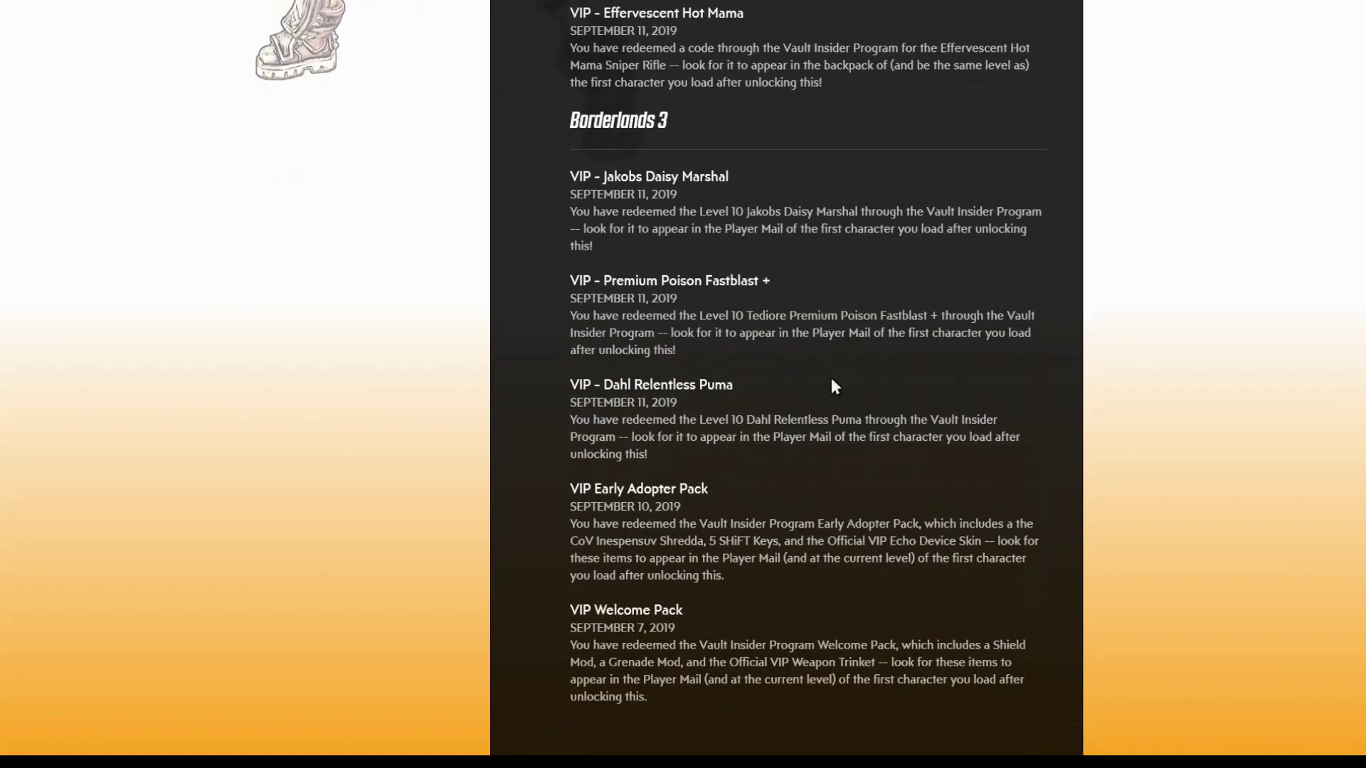
{"action": "scroll", "coordinate": [775, 466], "scroll_direction": "up", "scroll_amount": 2}
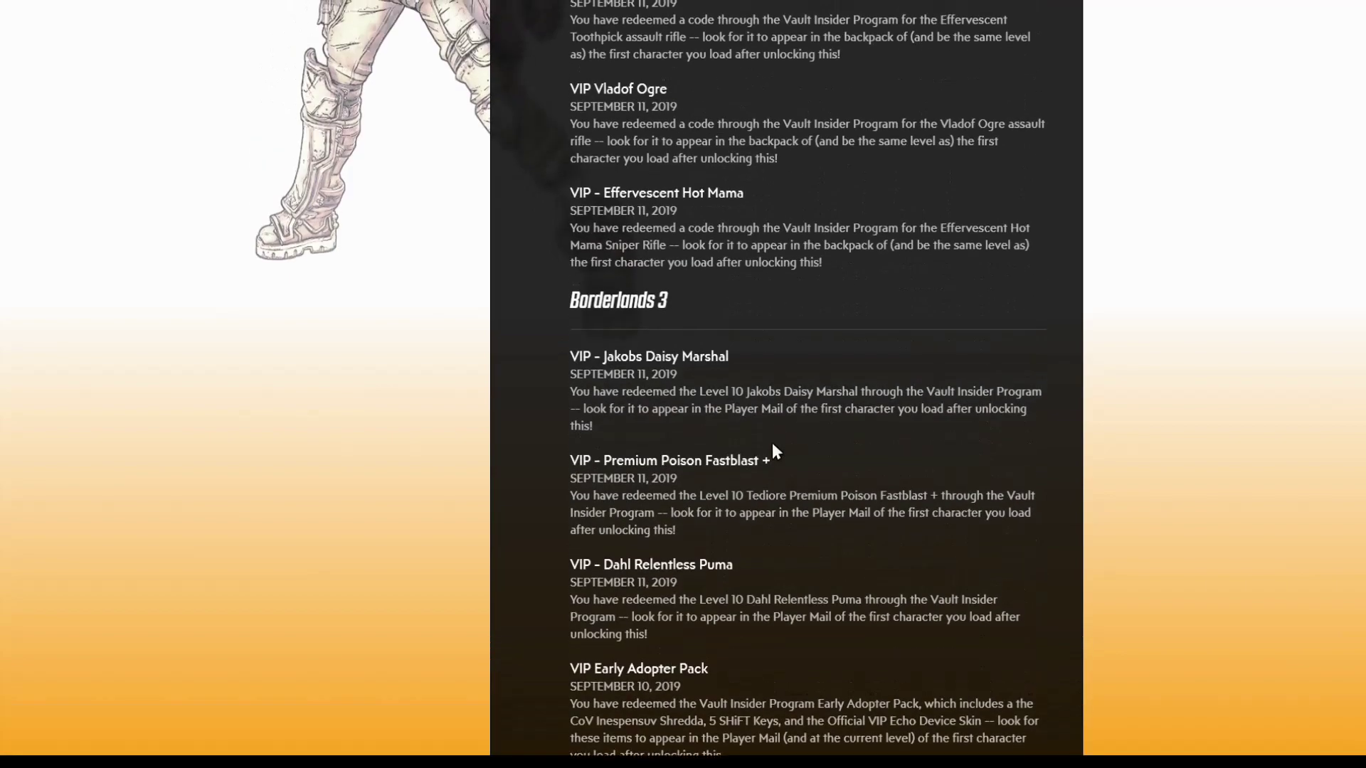
{"action": "scroll", "coordinate": [772, 443], "scroll_direction": "up", "scroll_amount": 4}
{"action": "scroll", "coordinate": [771, 440], "scroll_direction": "up", "scroll_amount": 1}
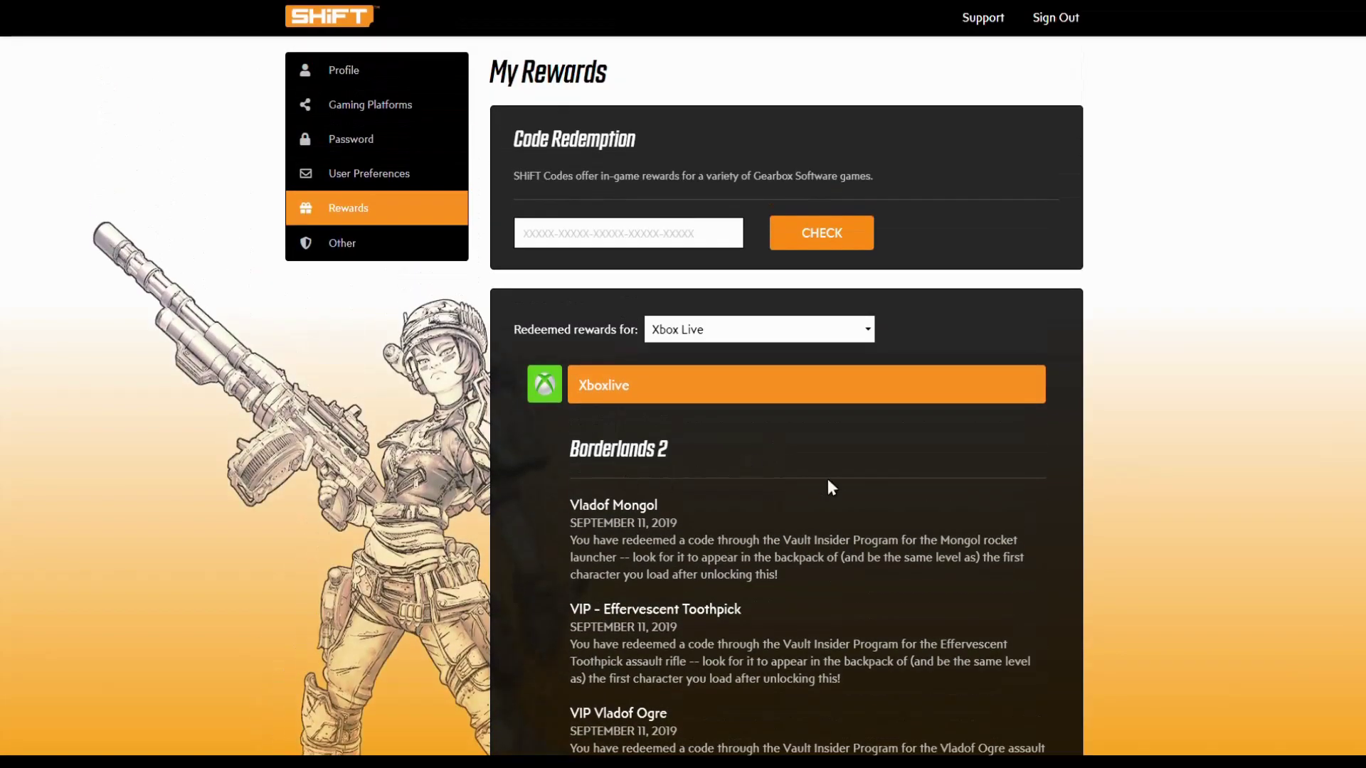
{"action": "scroll", "coordinate": [842, 478], "scroll_direction": "down", "scroll_amount": 10}
{"action": "scroll", "coordinate": [583, 275], "scroll_direction": "up", "scroll_amount": 3}
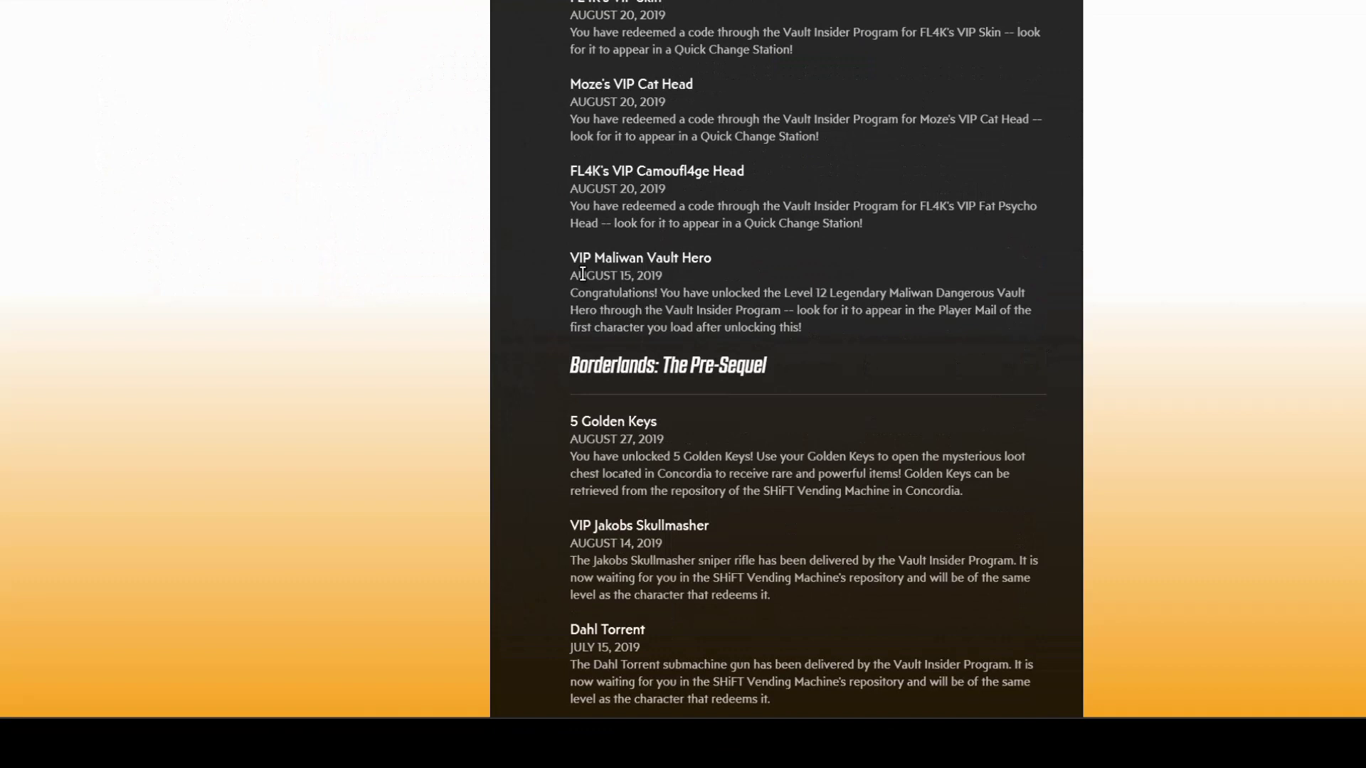
{"action": "mouse_move", "coordinate": [571, 257]}
{"action": "left_mouse_down"}
{"action": "mouse_move", "coordinate": [827, 329]}
{"action": "mouse_move", "coordinate": [827, 300]}
{"action": "left_mouse_up"}
{"action": "left_click", "coordinate": [800, 282]}
{"action": "left_click", "coordinate": [834, 369]}
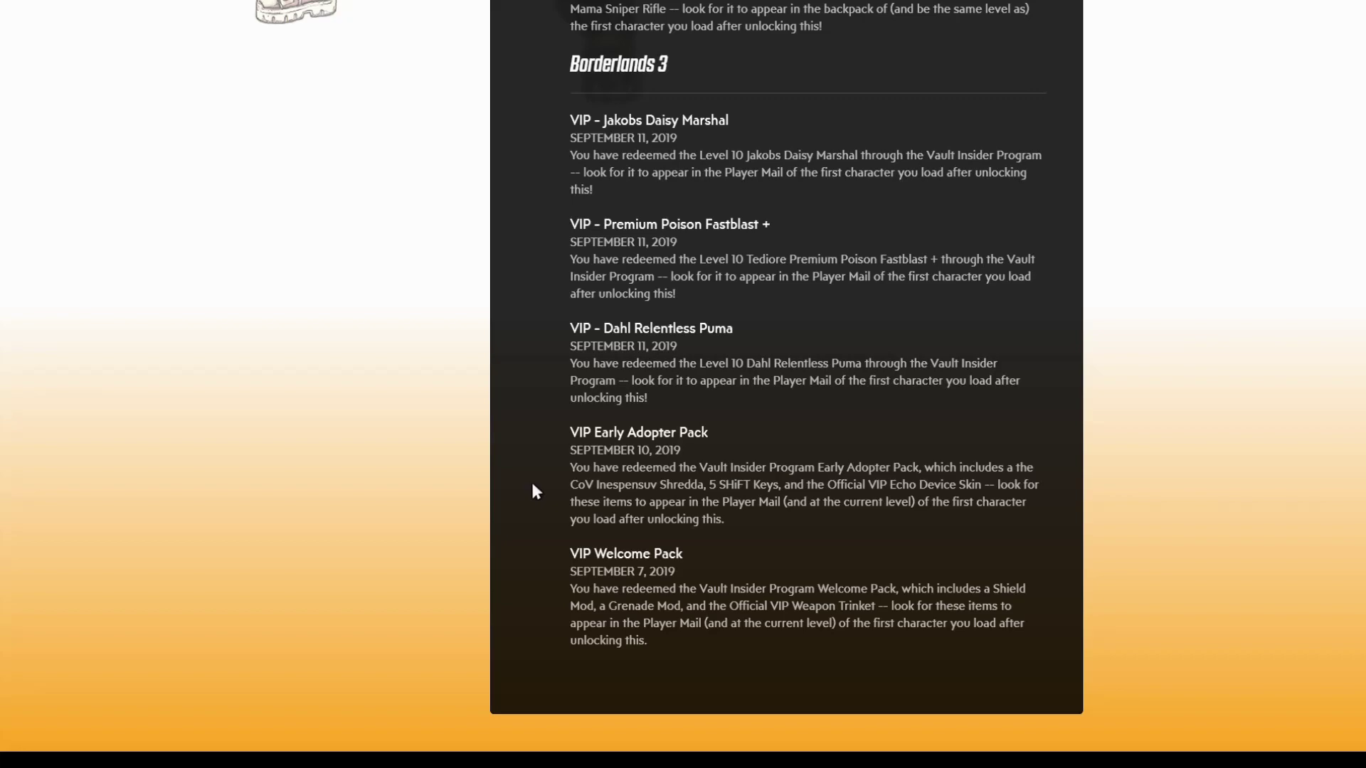
{"action": "scroll", "coordinate": [535, 491], "scroll_direction": "up", "scroll_amount": 5}
{"action": "scroll", "coordinate": [535, 482], "scroll_direction": "up", "scroll_amount": 3}
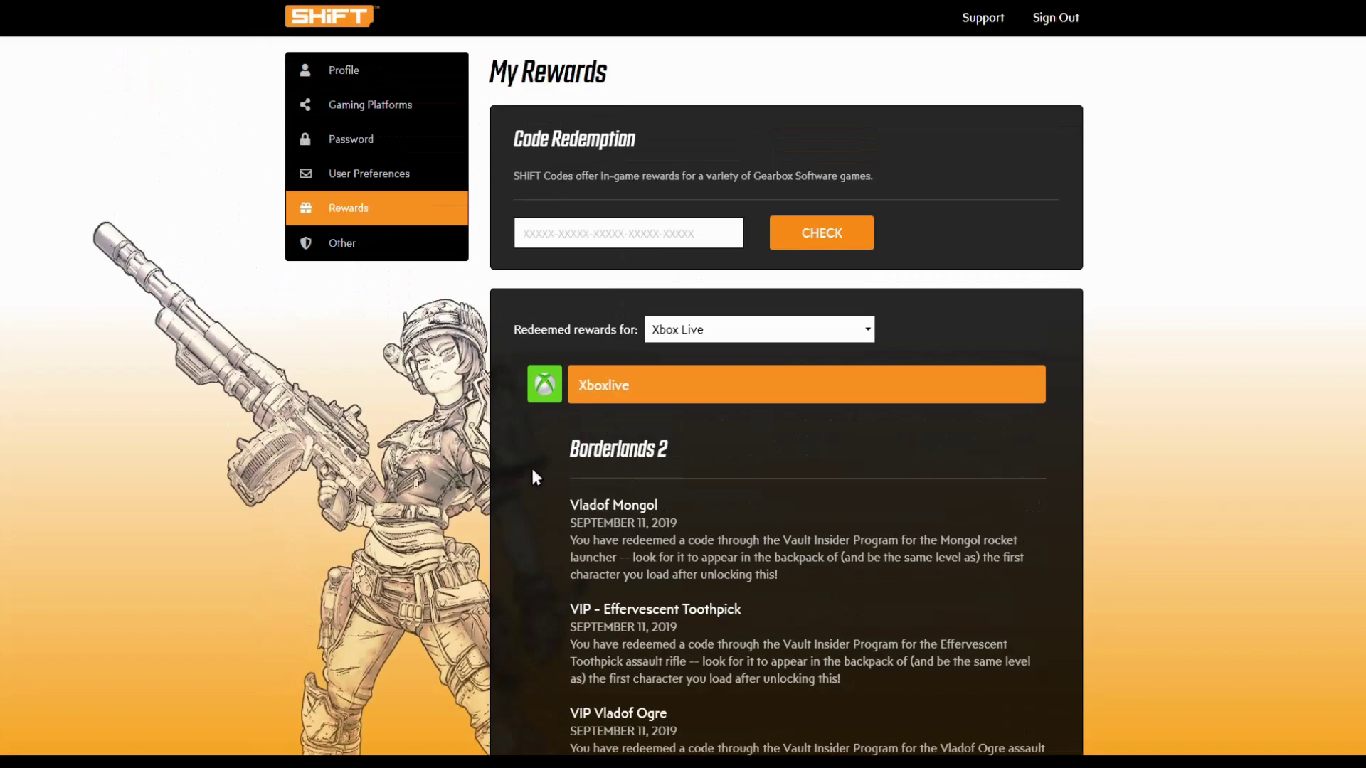
- Go to the Gearbox Software Support help section for SHiFT
{"action": "left_click", "coordinate": [974, 20]}
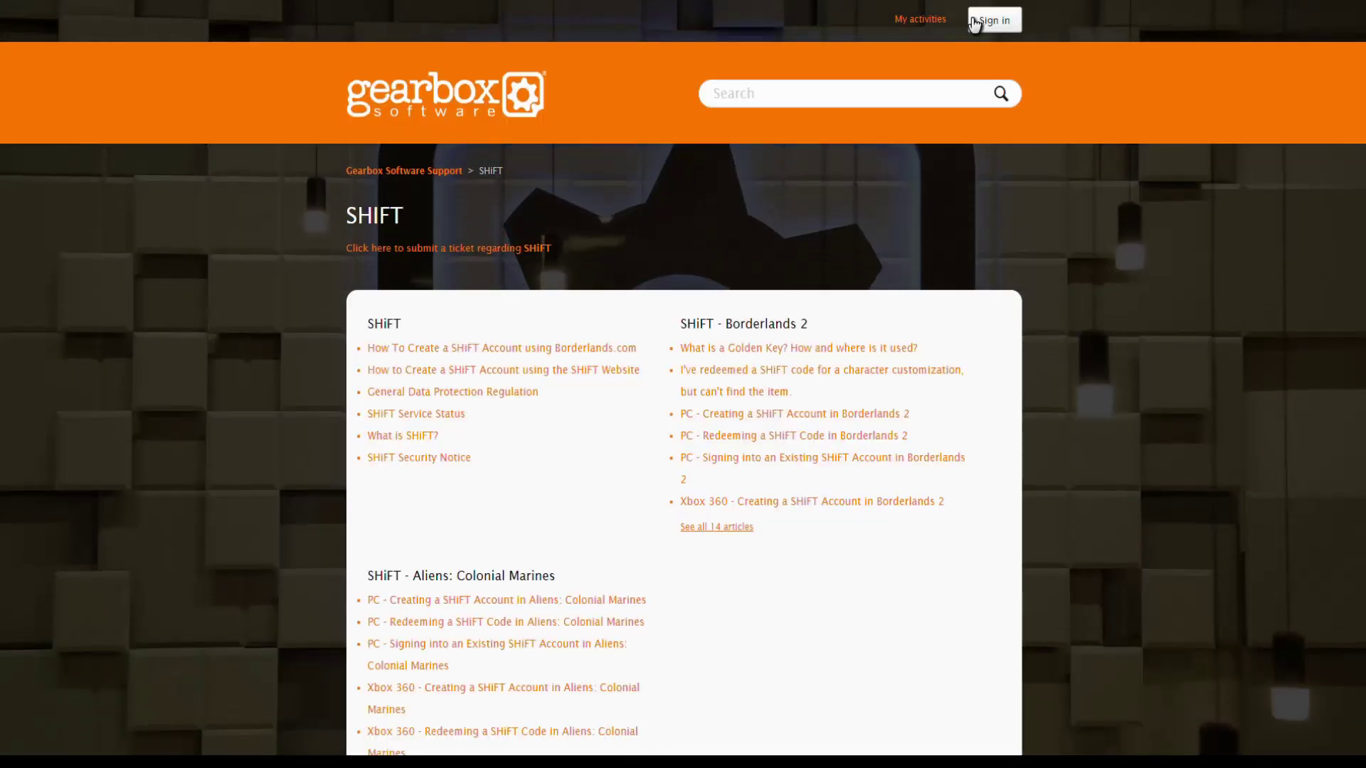
- Start a new SHiFT support ticket and enter the subject 'VIP Maliwan Vault Hero Missing'
{"action": "left_click", "coordinate": [417, 250]}
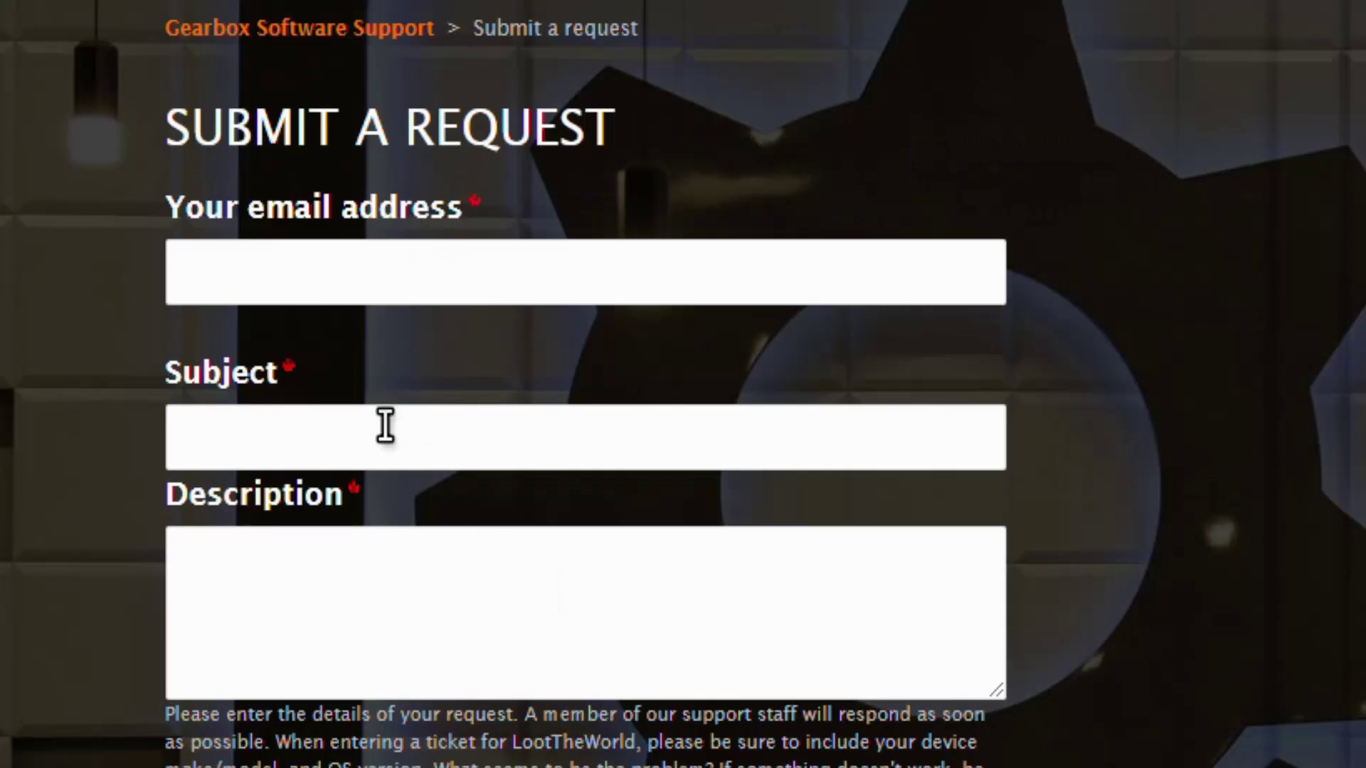
{"action": "key", "text": "Tab"}
{"action": "type", "text": "VIP Maliwan Vault Hero"}
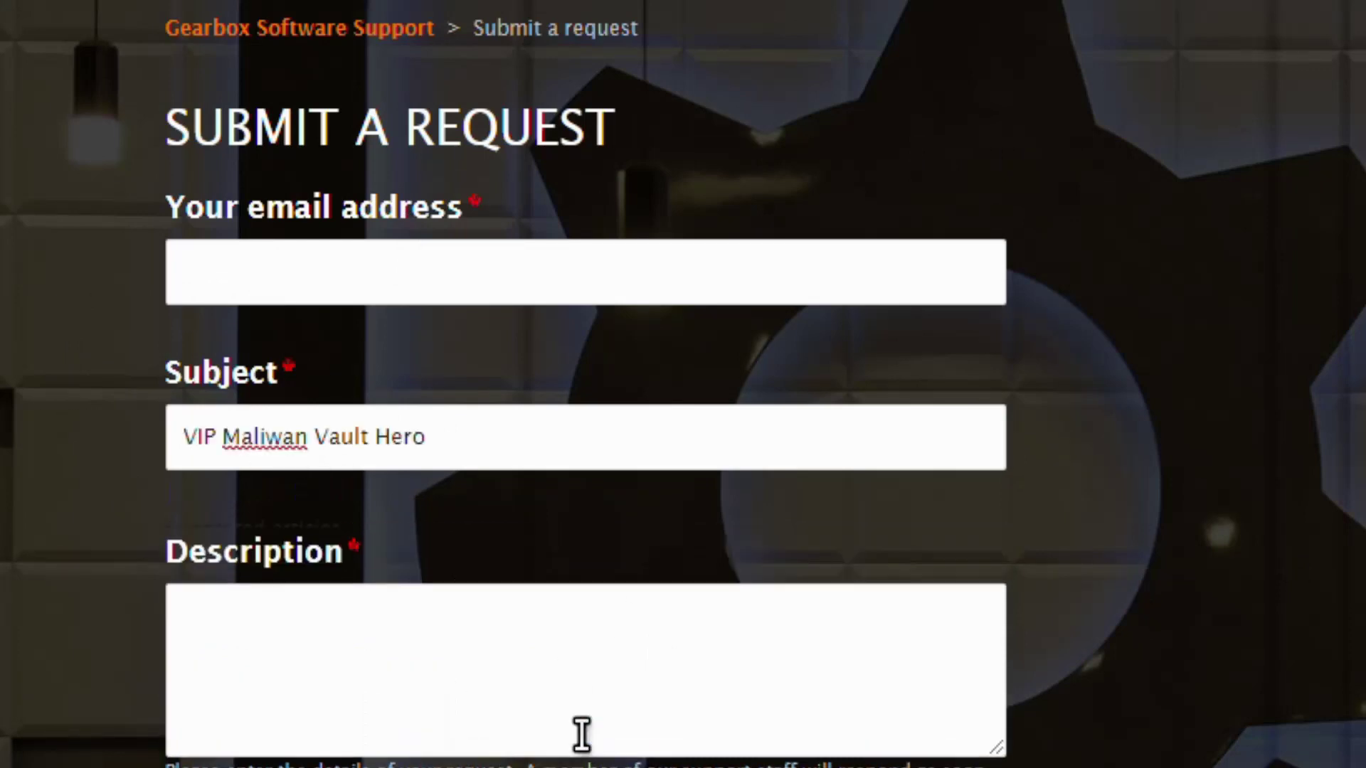
{"action": "type", "text": " Missing"}
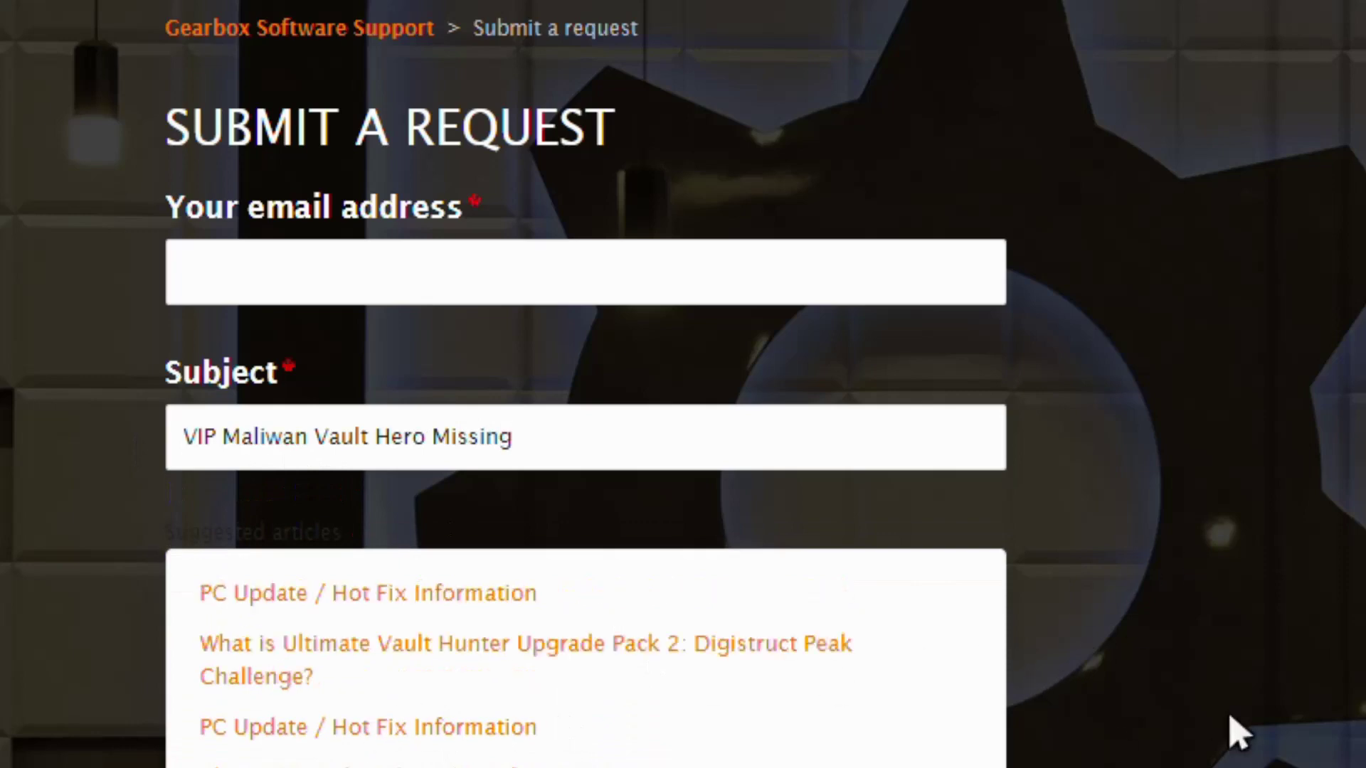
{"action": "scroll", "coordinate": [438, 694], "scroll_direction": "down", "scroll_amount": 5}
- Replace the angry draft with a greeting, missing-reward explanation and closing question
{"action": "left_click", "coordinate": [427, 715]}
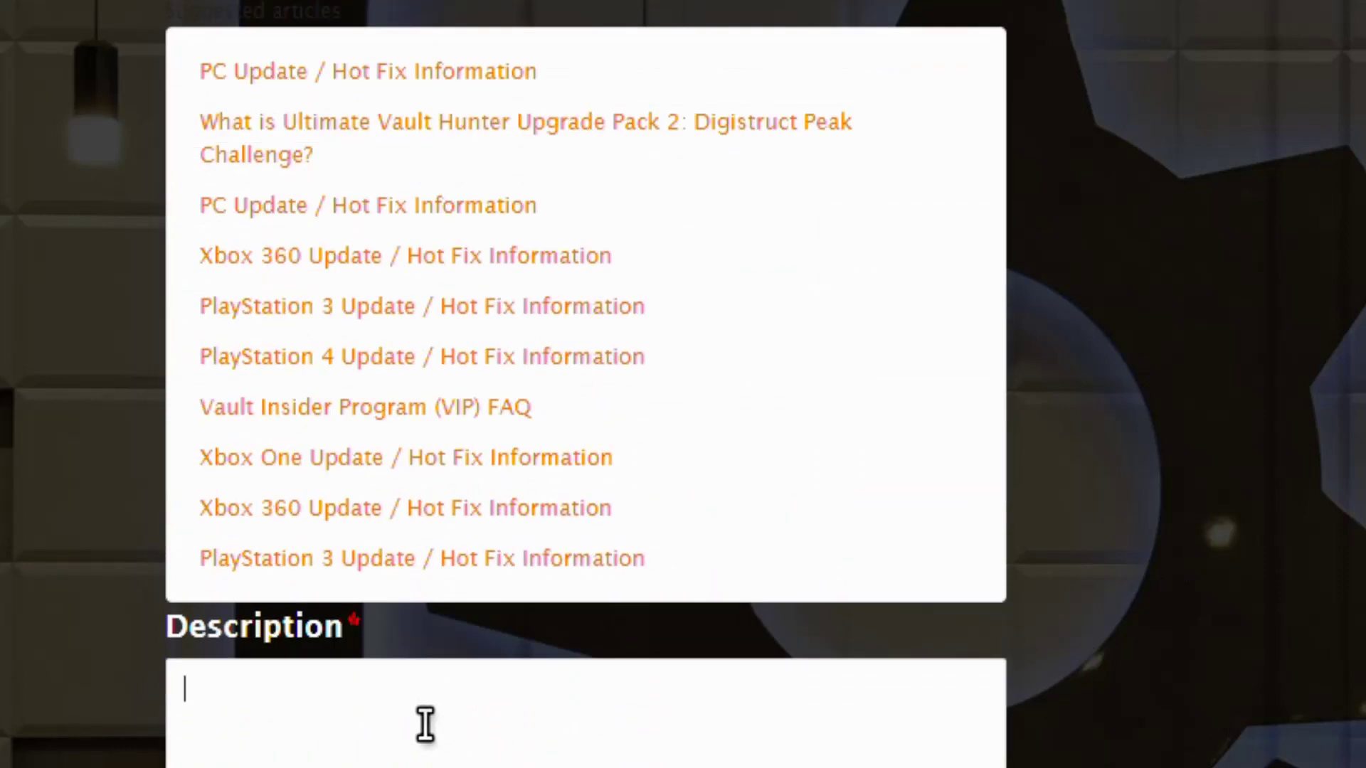
{"action": "scroll", "coordinate": [492, 725], "scroll_direction": "down", "scroll_amount": 1}
{"action": "scroll", "coordinate": [503, 731], "scroll_direction": "down", "scroll_amount": 1}
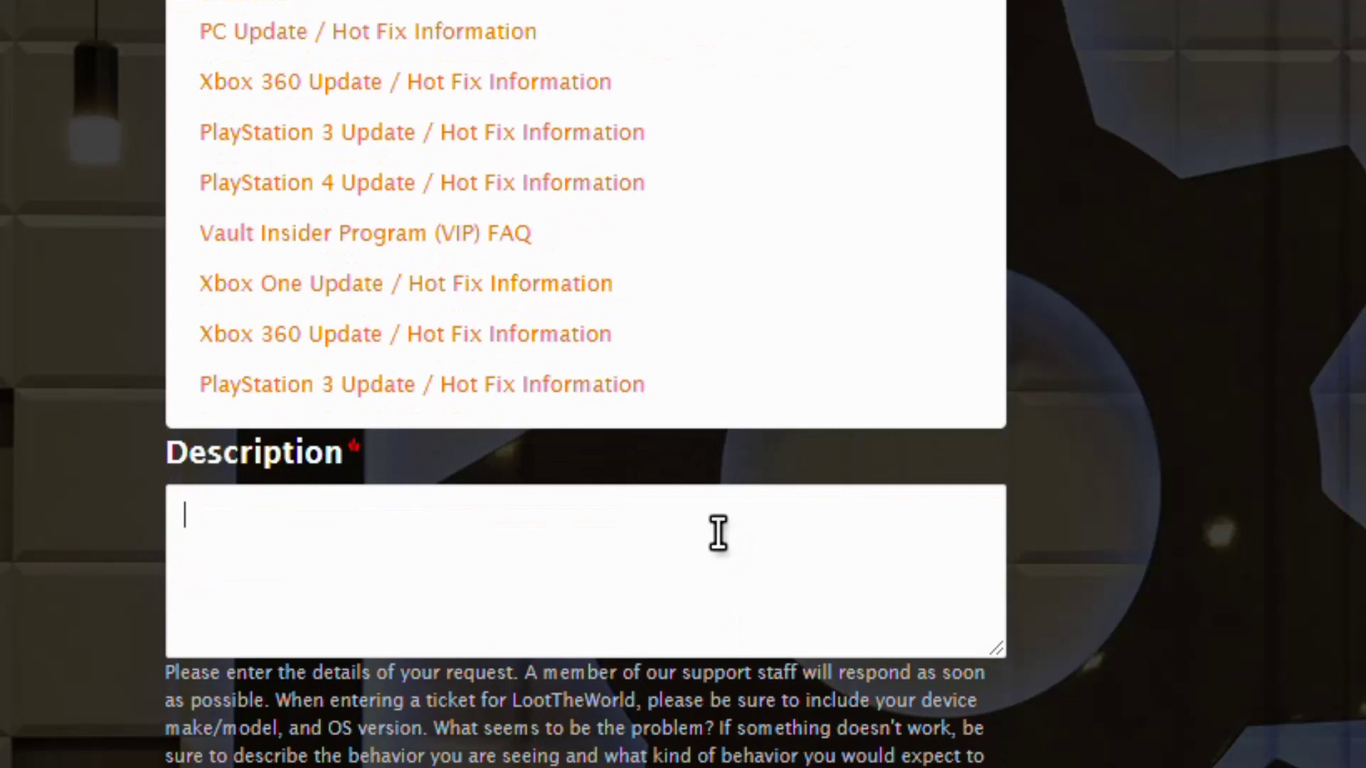
{"action": "type", "text": "Seriousl"}
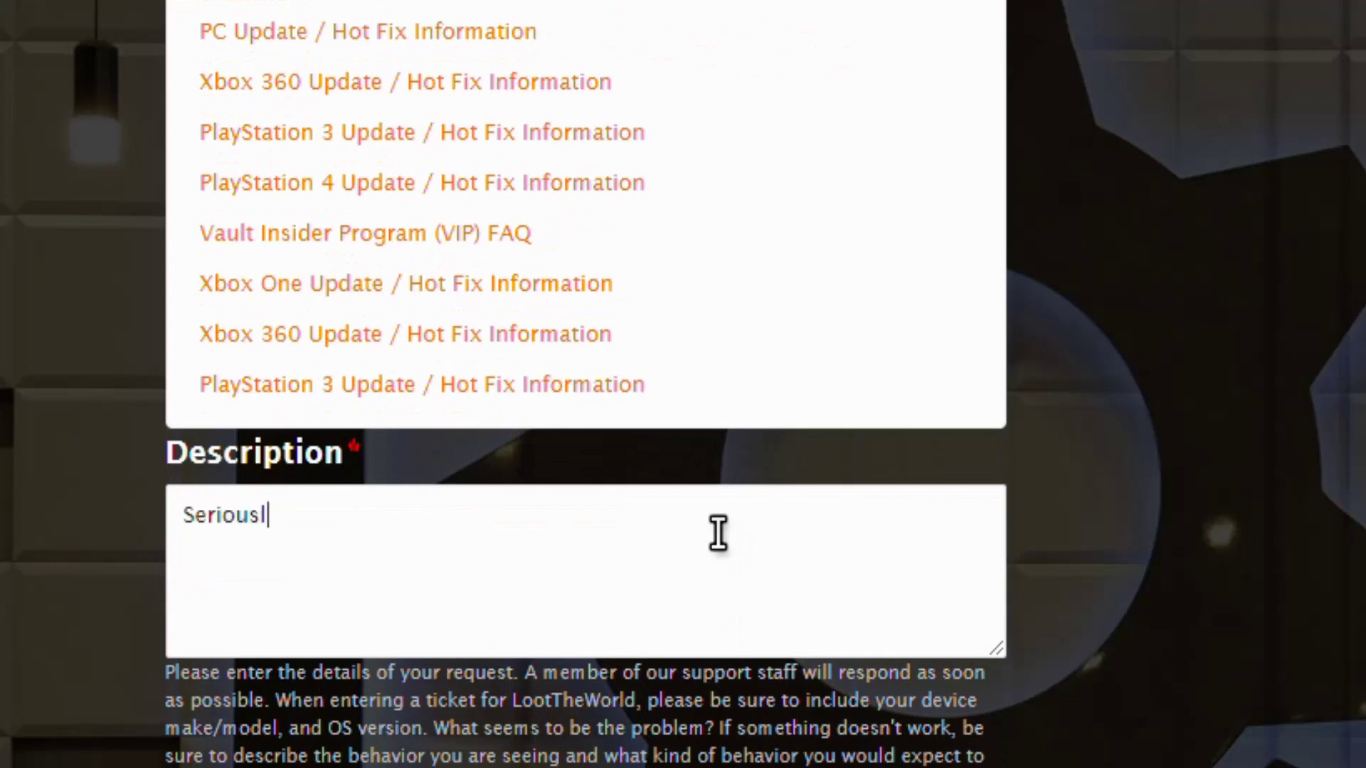
{"action": "type", "text": "y WT"}
{"action": "type", "text": "F. where "}
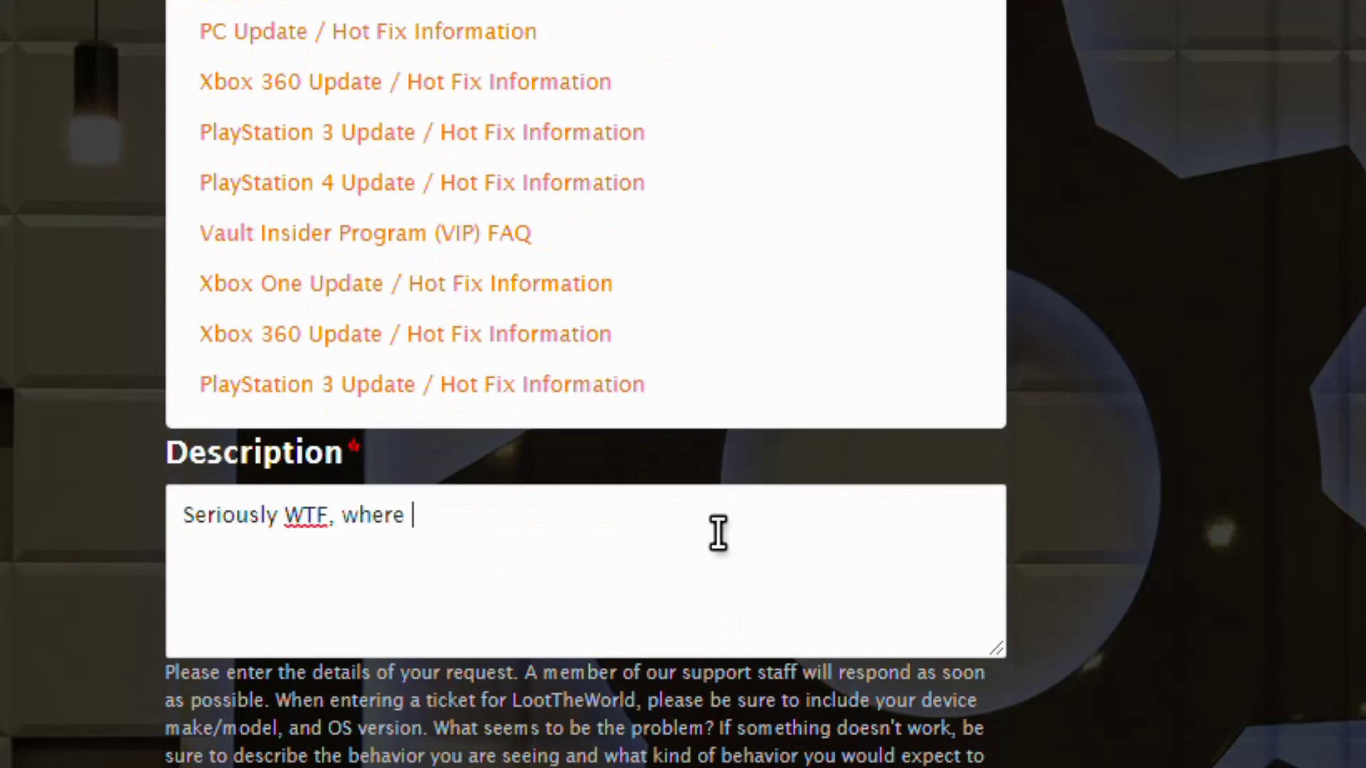
{"action": "type", "text": "is it"}
{"action": "type", "text": "?????????"}
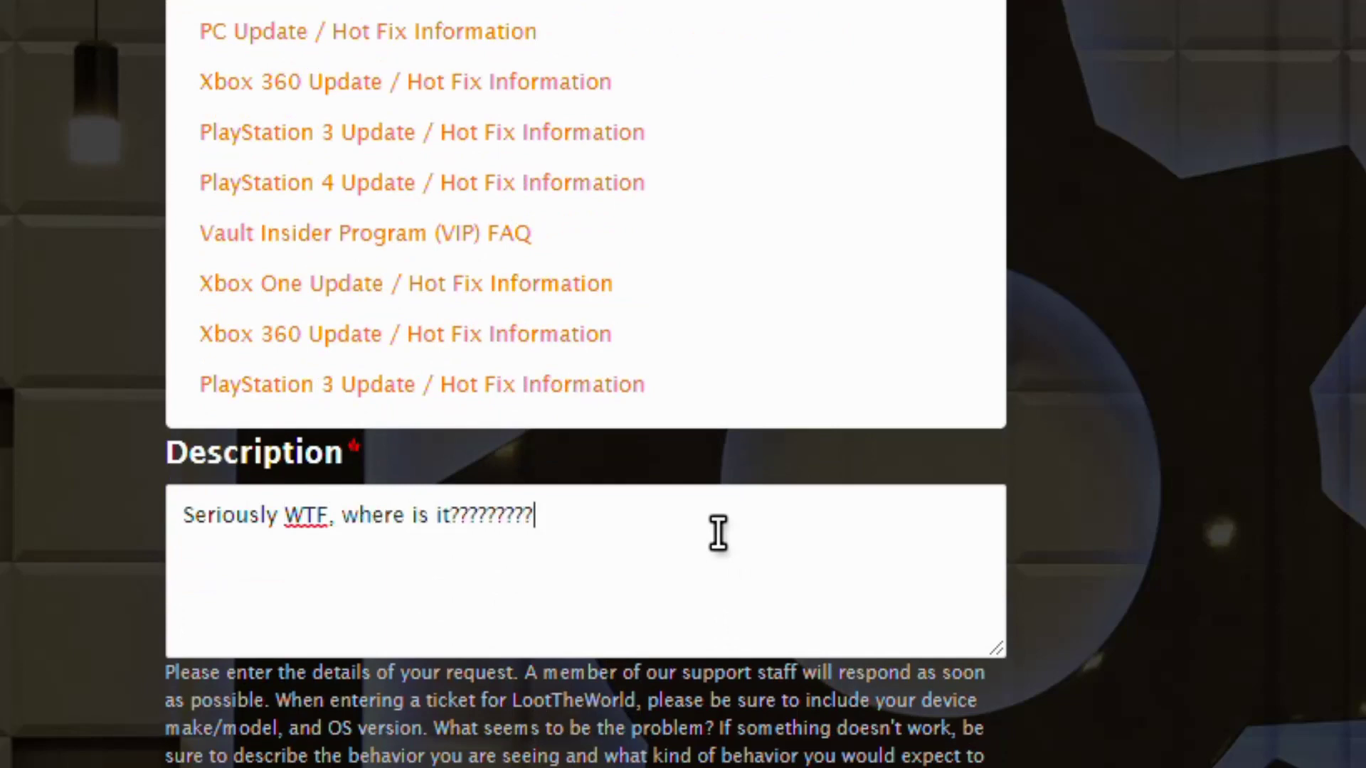
{"action": "type", "text": "?"}
{"action": "key", "text": "BackSpace"}
{"action": "key", "text": "BackSpace"}
{"action": "key", "text": "BackSpace"}
{"action": "key", "text": "BackSpace"}
{"action": "key", "text": "BackSpace"}
{"action": "key", "text": "BackSpace"}
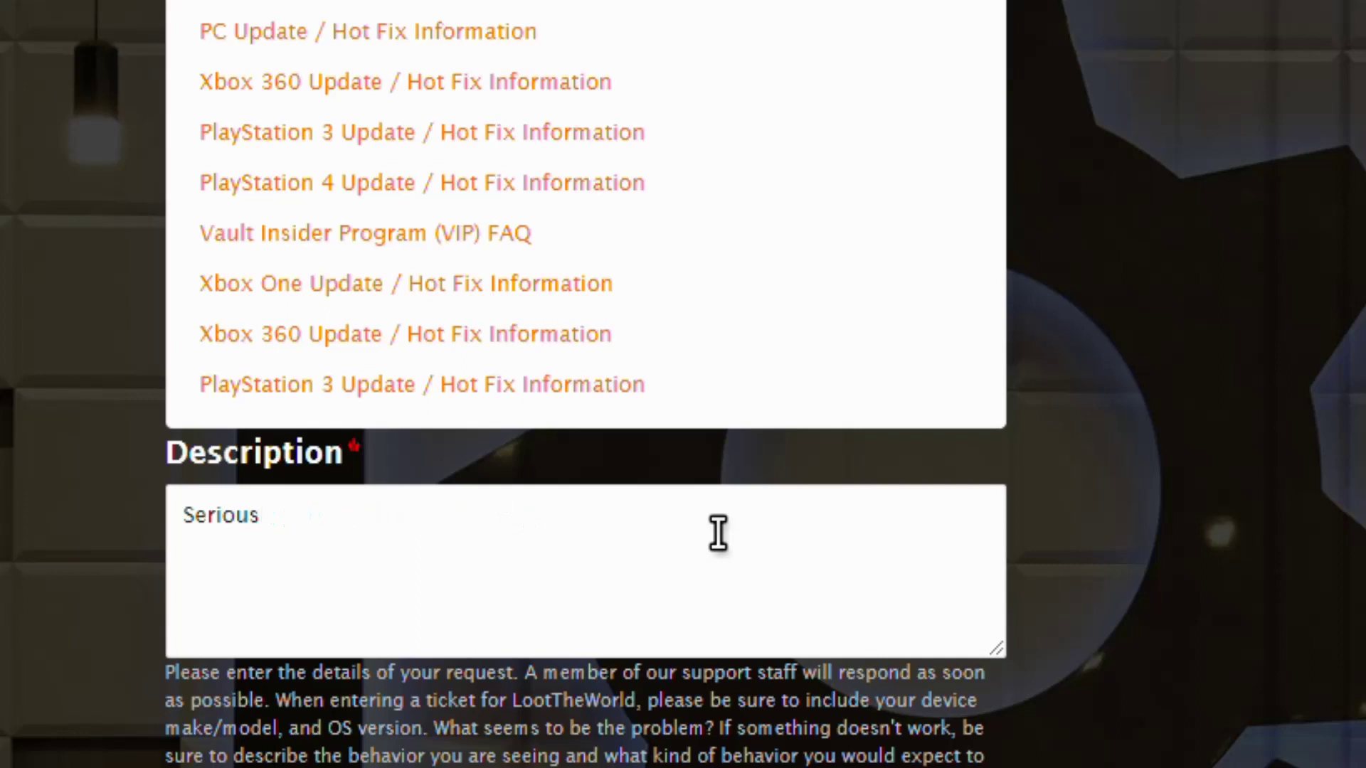
{"action": "key", "text": "BackSpace"}
{"action": "key", "text": "BackSpace"}
{"action": "key", "text": "BackSpace"}
{"action": "type", "text": "C"}
{"action": "key", "text": "BackSpace"}
{"action": "type", "text": "Hi t"}
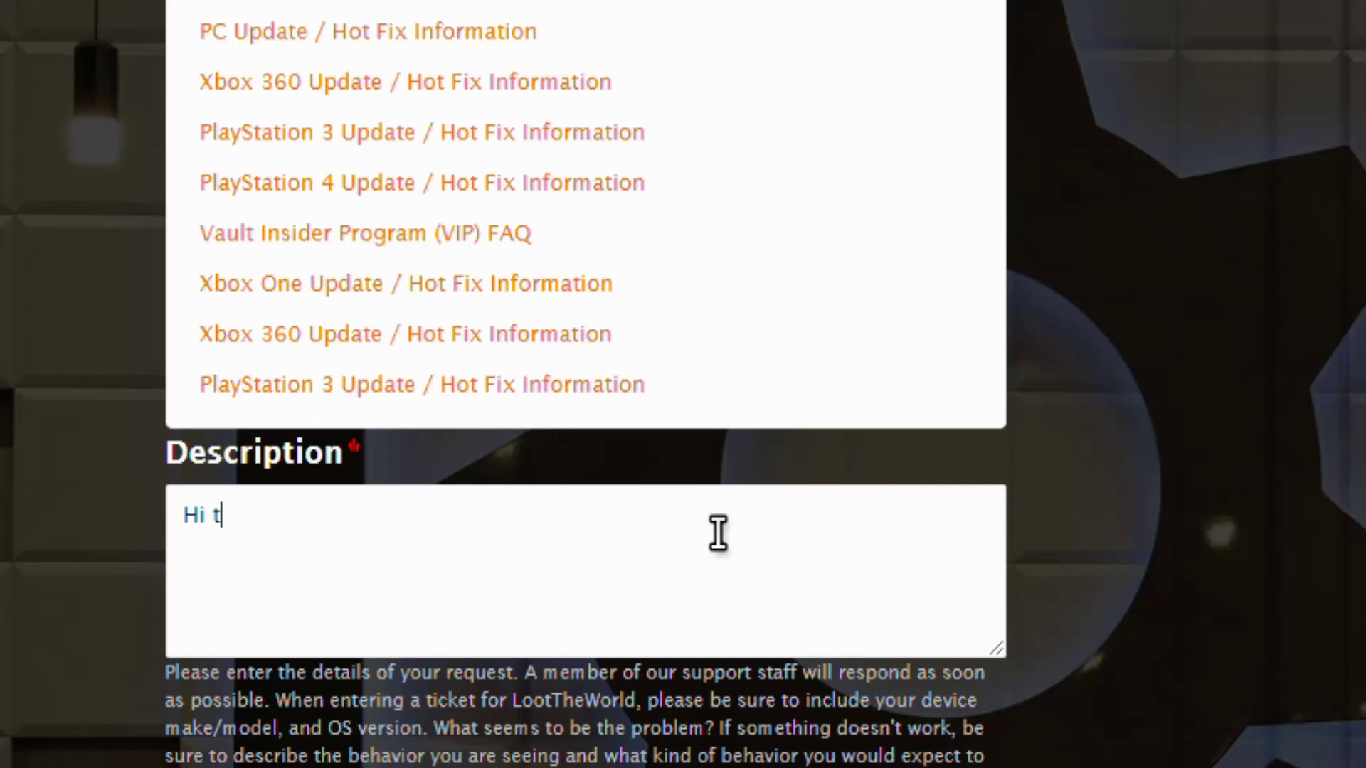
{"action": "type", "text": "here,"}
{"action": "key", "text": "Return"}
{"action": "key", "text": "Return"}
{"action": "type", "text": "My VIP Maliwan Vault Hero"}
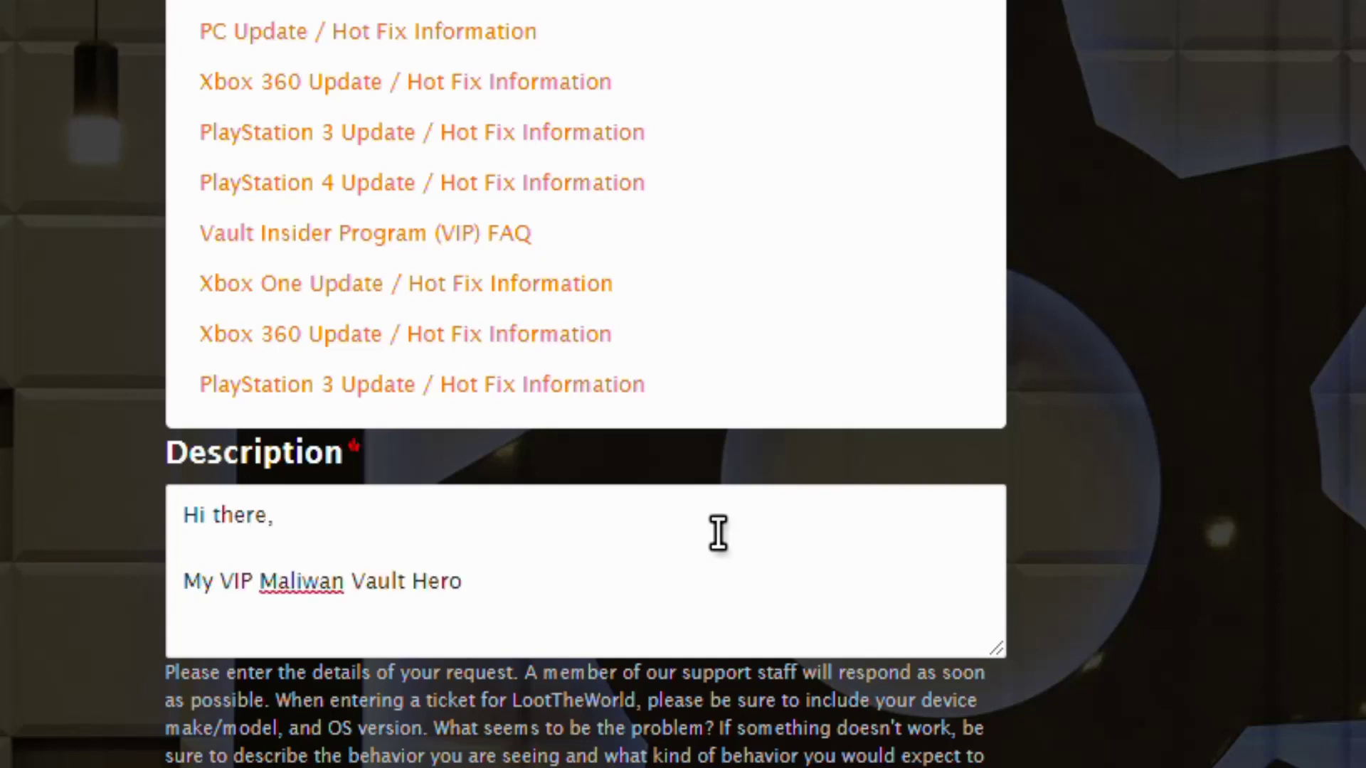
{"action": "type", "text": " appears to be missing"}
{"action": "key", "text": "Return"}
{"action": "key", "text": "Return"}
{"action": "type", "text": "It is n"}
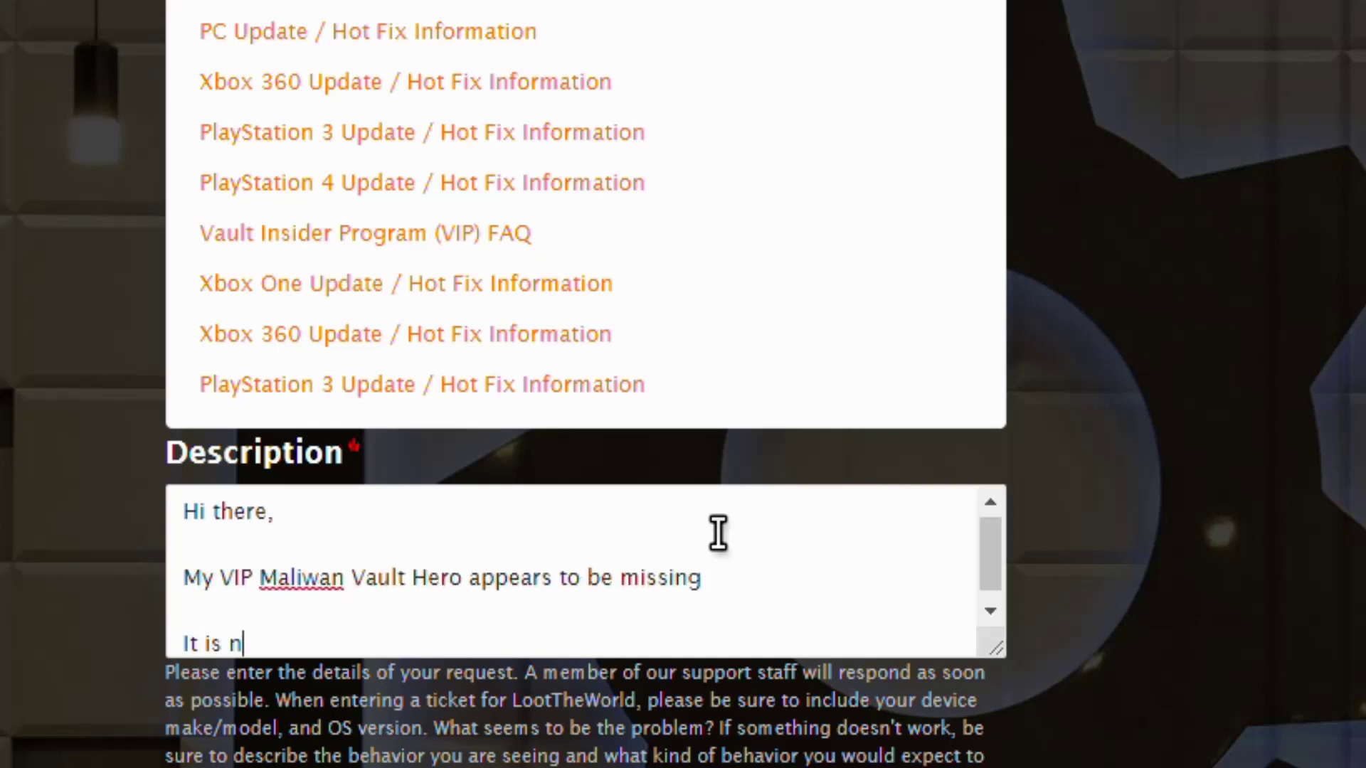
{"action": "type", "text": "ot under rewards but I have alread"}
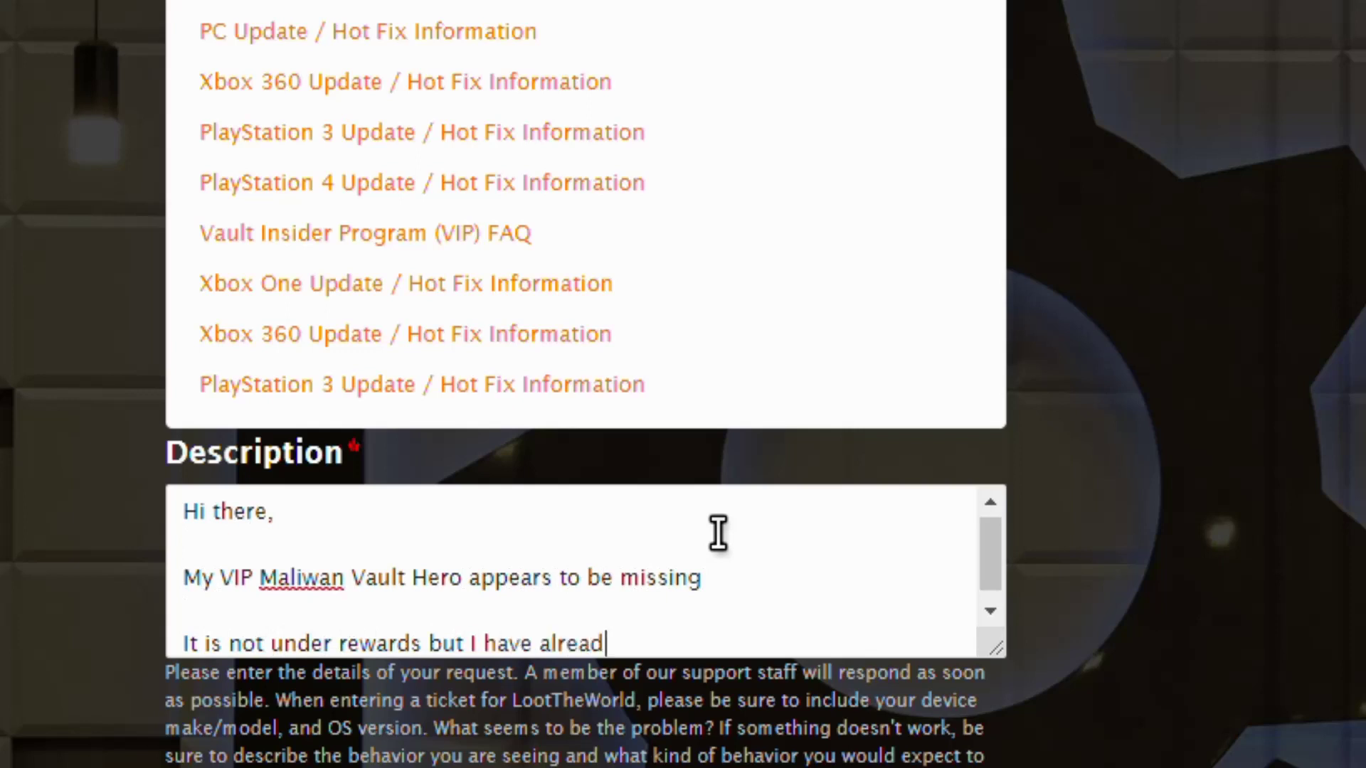
{"action": "type", "text": "y unlocked all 8 wep"}
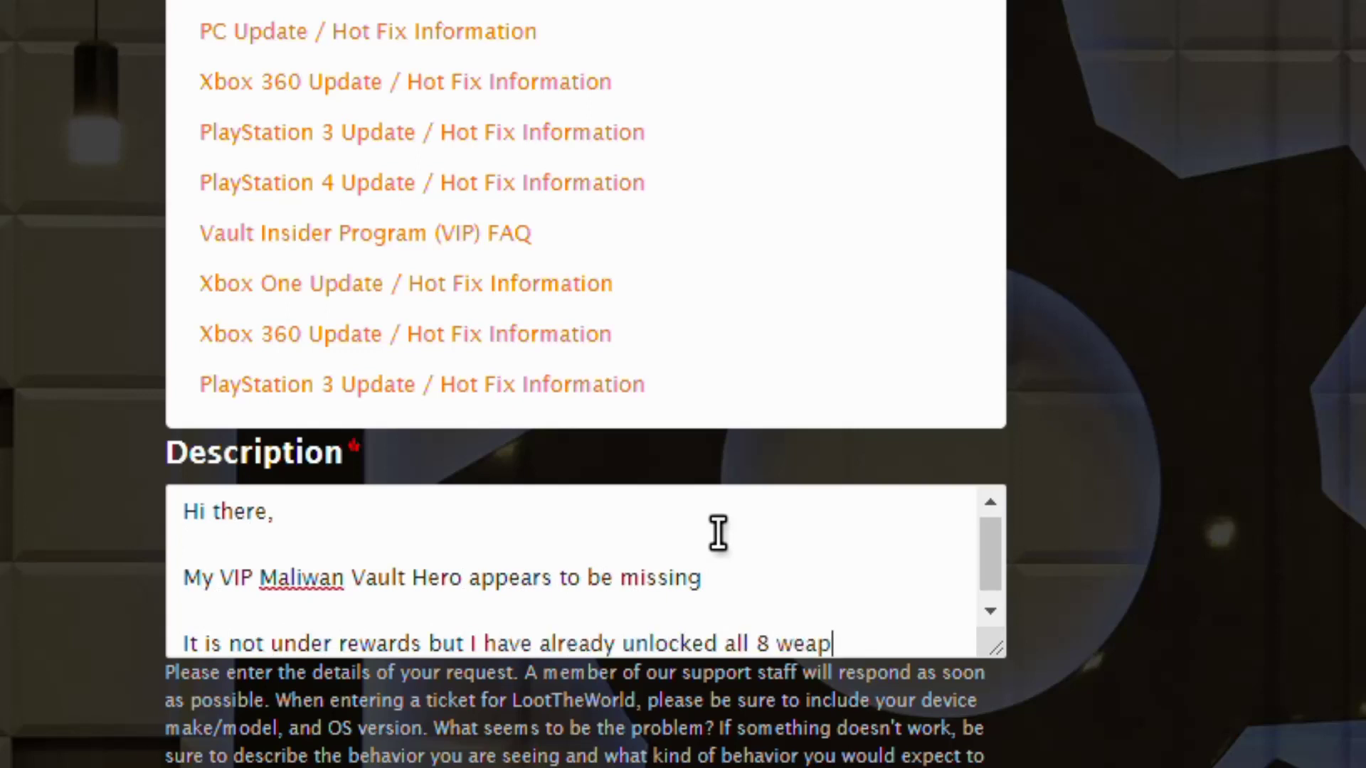
{"action": "type", "text": "ons needed"}
{"action": "key", "text": "Return"}
{"action": "key", "text": "Return"}
{"action": "type", "text": "Can you "}
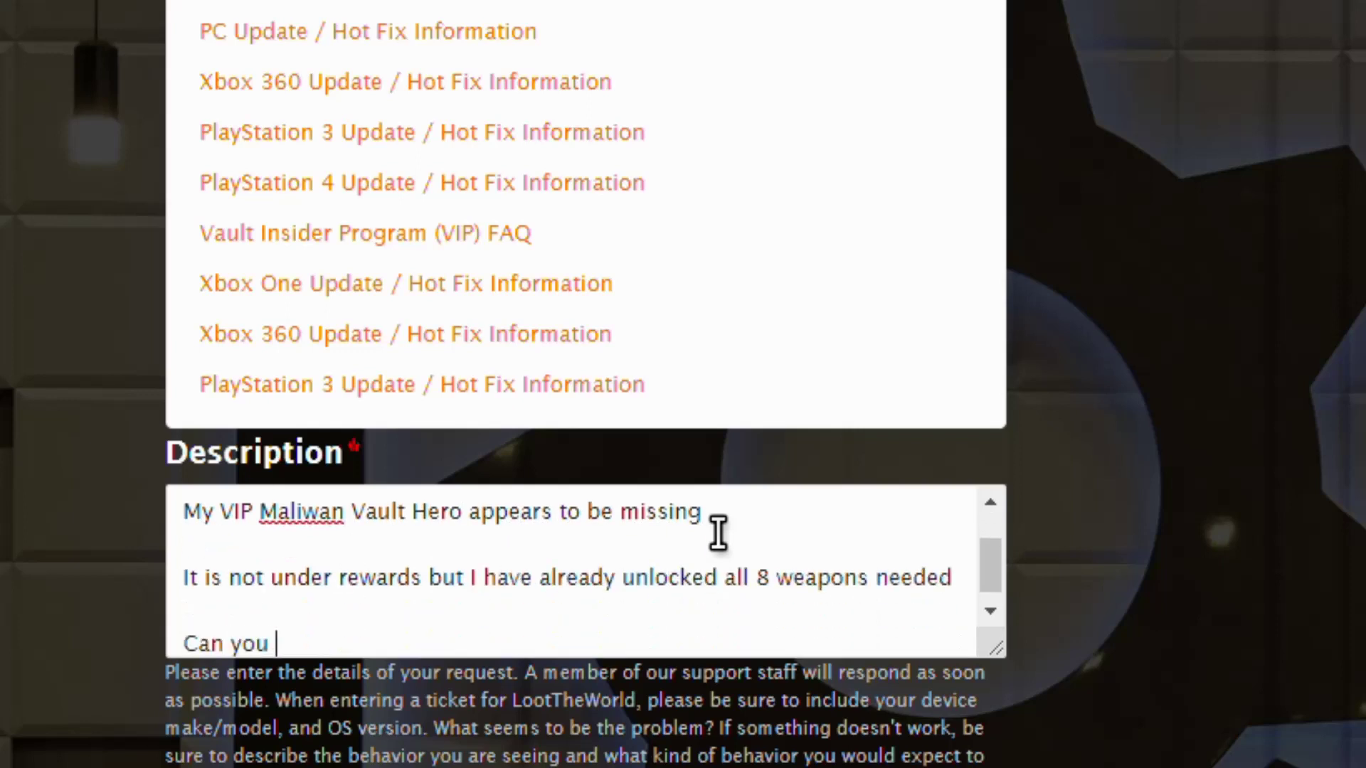
{"action": "type", "text": "please let me know when I can e"}
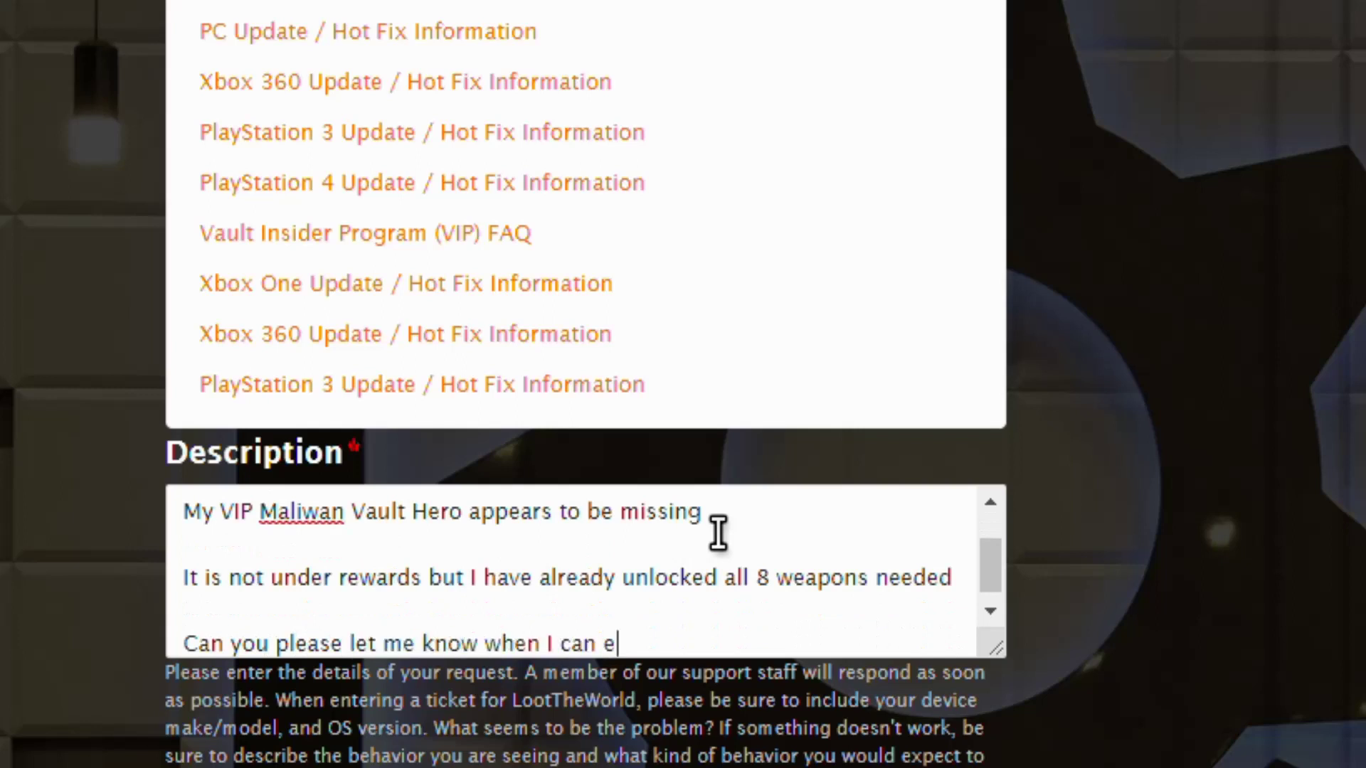
{"action": "type", "text": "xpect this?"}
{"action": "scroll", "coordinate": [988, 586], "scroll_direction": "up", "scroll_amount": 2}
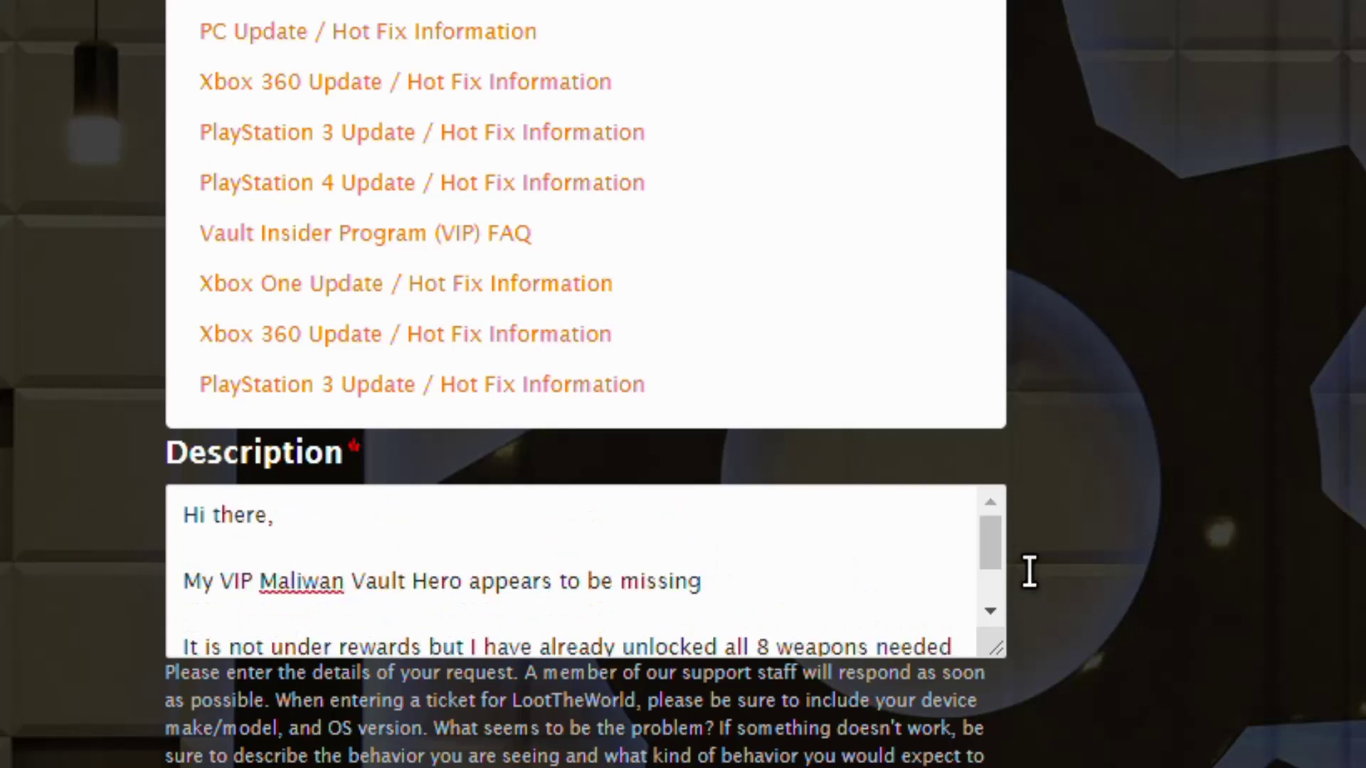